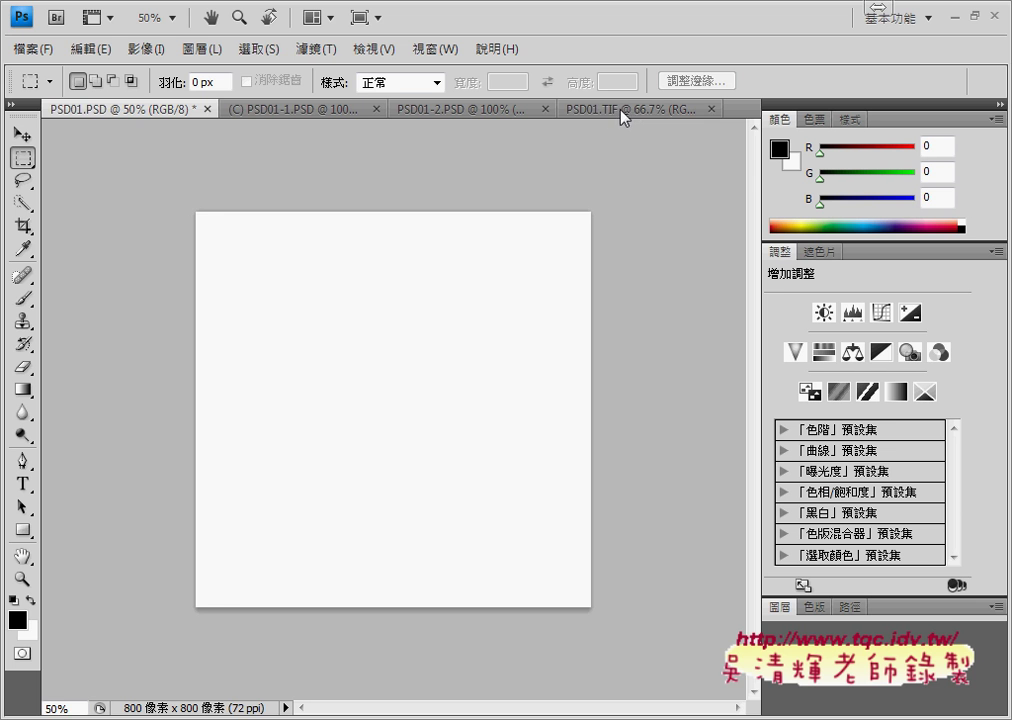
- Show the PSD01.TIF example and outline its top-left and bottom-right duck tiles with the pen
{"action": "left_click", "coordinate": [591, 110]}
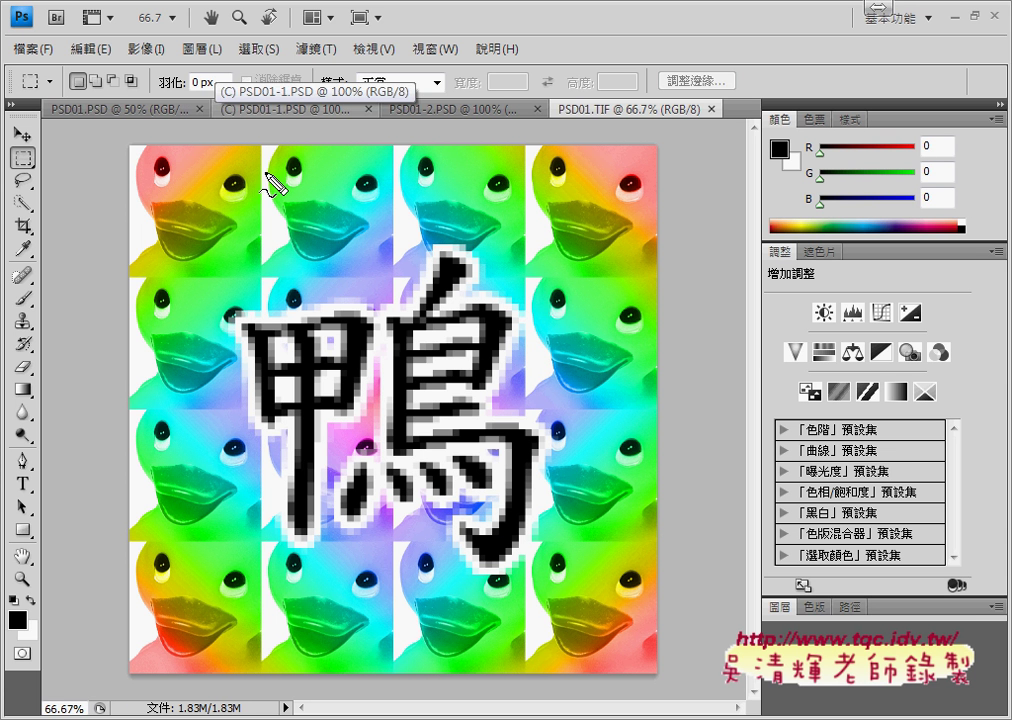
{"action": "left_click_drag", "start_coordinate": [121, 148], "coordinate": [121, 287]}
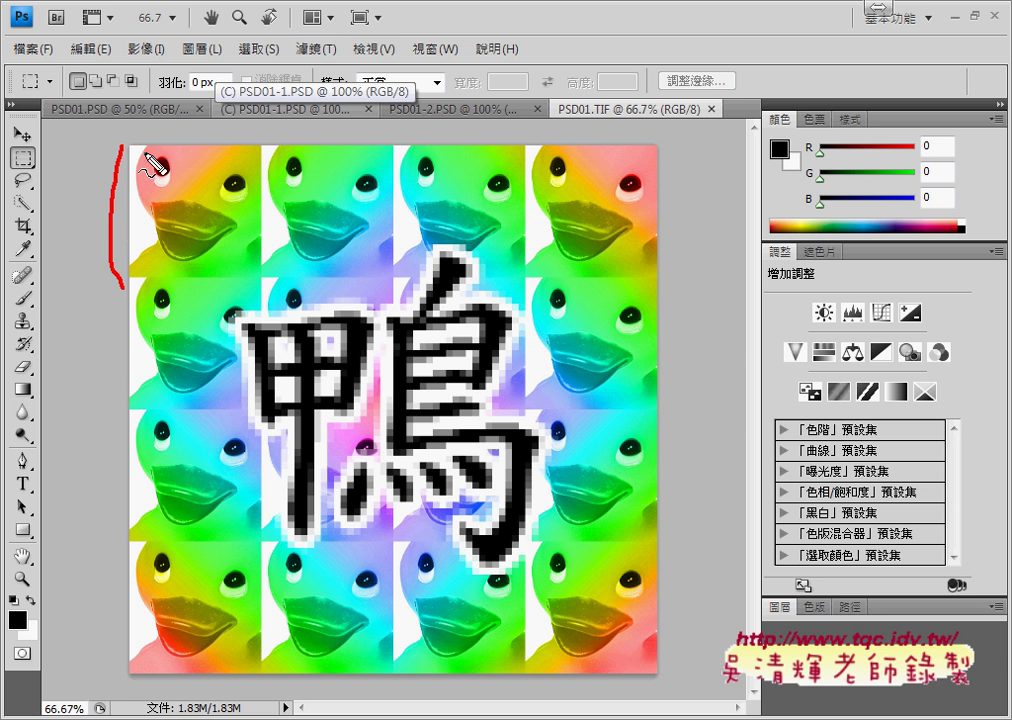
{"action": "mouse_move", "coordinate": [125, 148]}
{"action": "left_mouse_down"}
{"action": "mouse_move", "coordinate": [230, 158]}
{"action": "mouse_move", "coordinate": [253, 255]}
{"action": "left_mouse_up"}
{"action": "left_click_drag", "start_coordinate": [150, 282], "coordinate": [237, 285]}
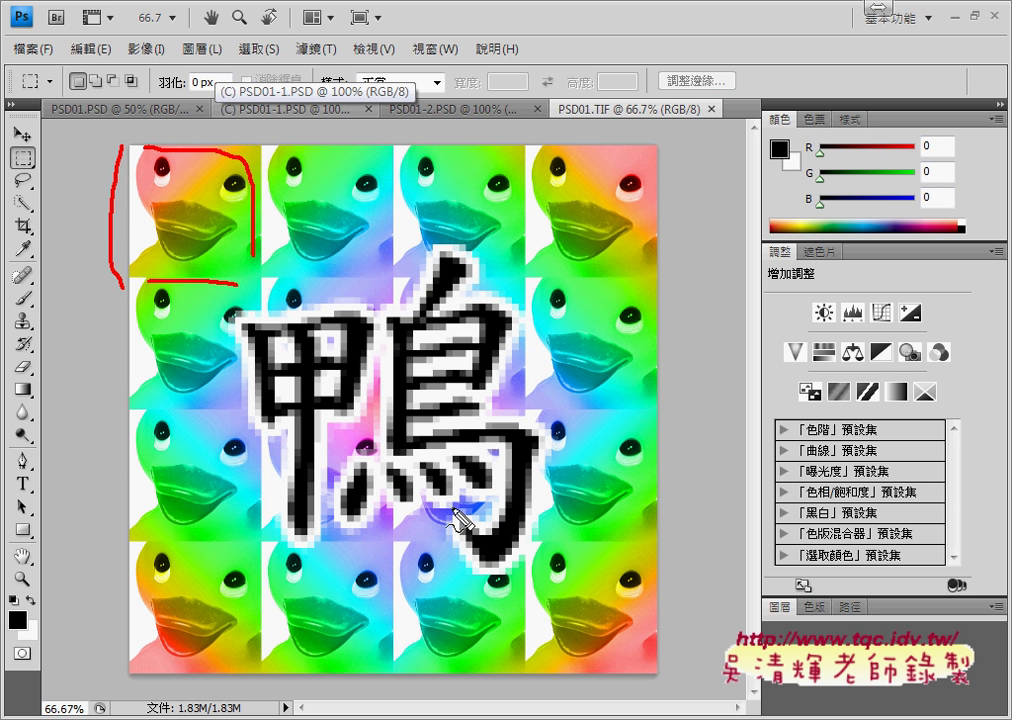
{"action": "left_click_drag", "start_coordinate": [305, 318], "coordinate": [545, 585]}
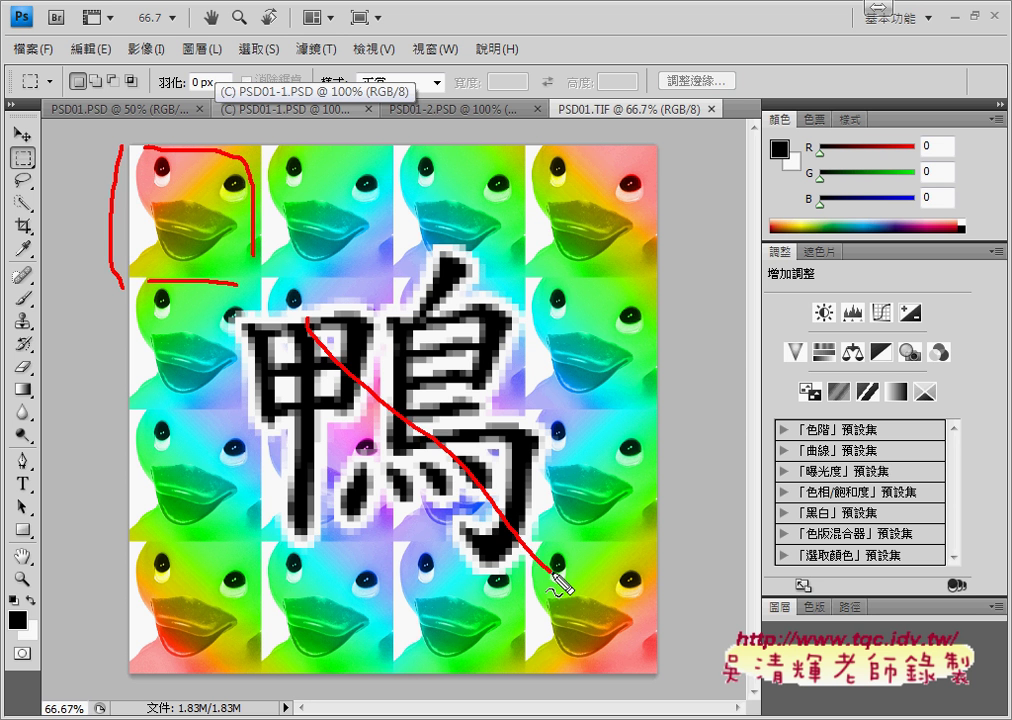
{"action": "left_click_drag", "start_coordinate": [536, 524], "coordinate": [536, 660]}
{"action": "left_click_drag", "start_coordinate": [552, 530], "coordinate": [630, 665]}
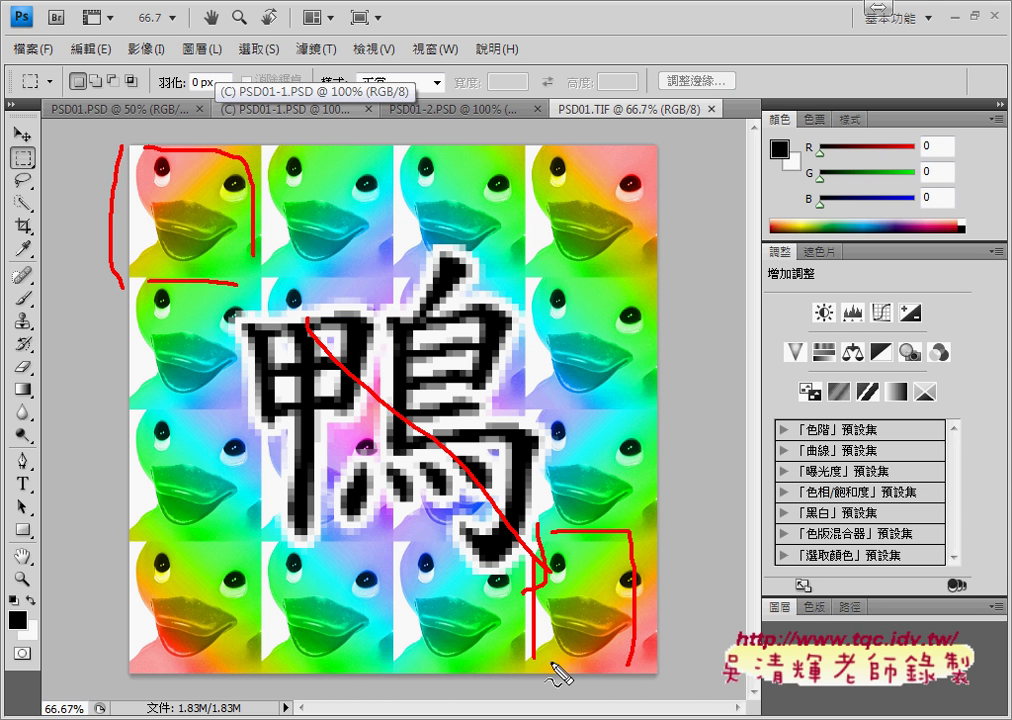
{"action": "left_click_drag", "start_coordinate": [550, 660], "coordinate": [600, 662]}
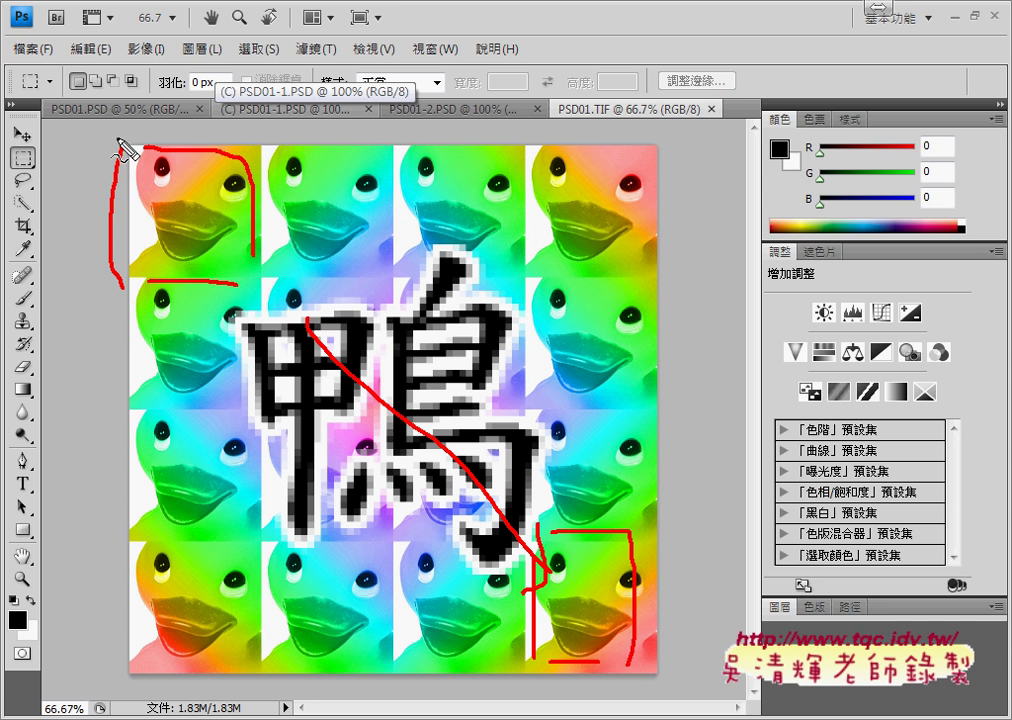
- Mark the first tile's edges and the pattern's right edge, then clear all annotations
{"action": "left_click_drag", "start_coordinate": [123, 150], "coordinate": [130, 122]}
{"action": "left_click_drag", "start_coordinate": [240, 122], "coordinate": [257, 148]}
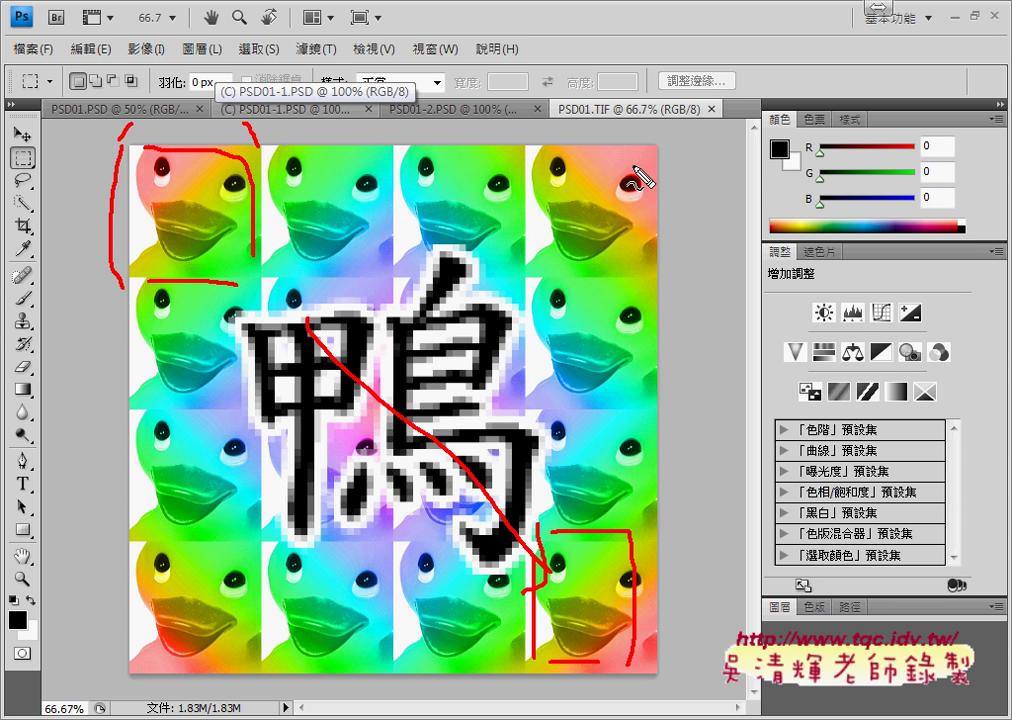
{"action": "left_click_drag", "start_coordinate": [659, 168], "coordinate": [658, 140]}
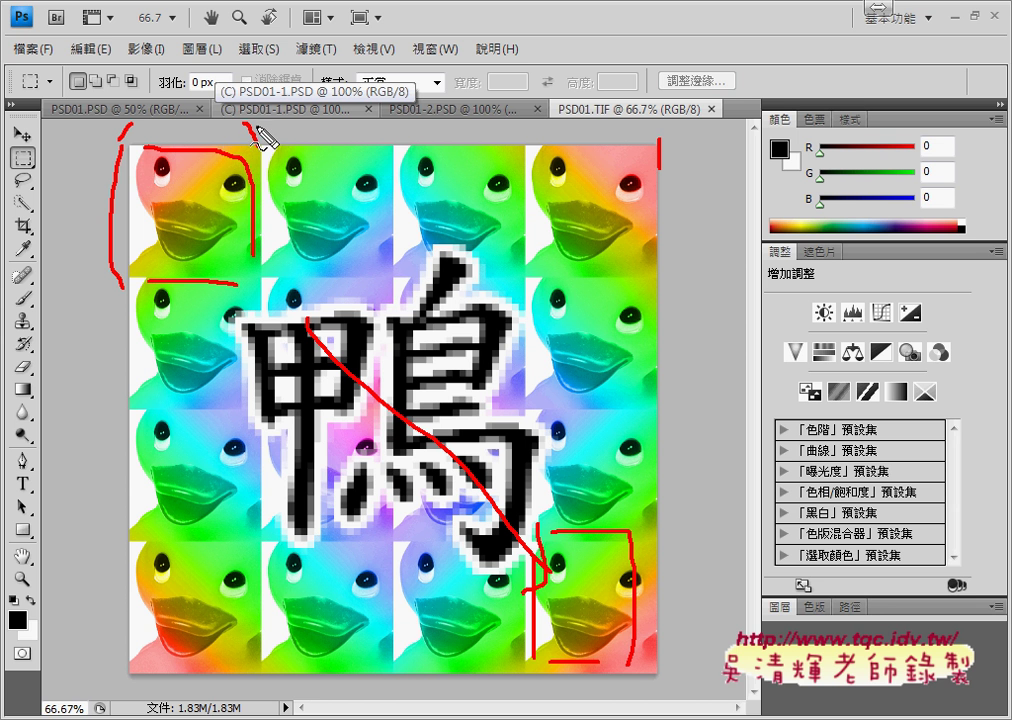
{"action": "left_click_drag", "start_coordinate": [256, 146], "coordinate": [259, 160]}
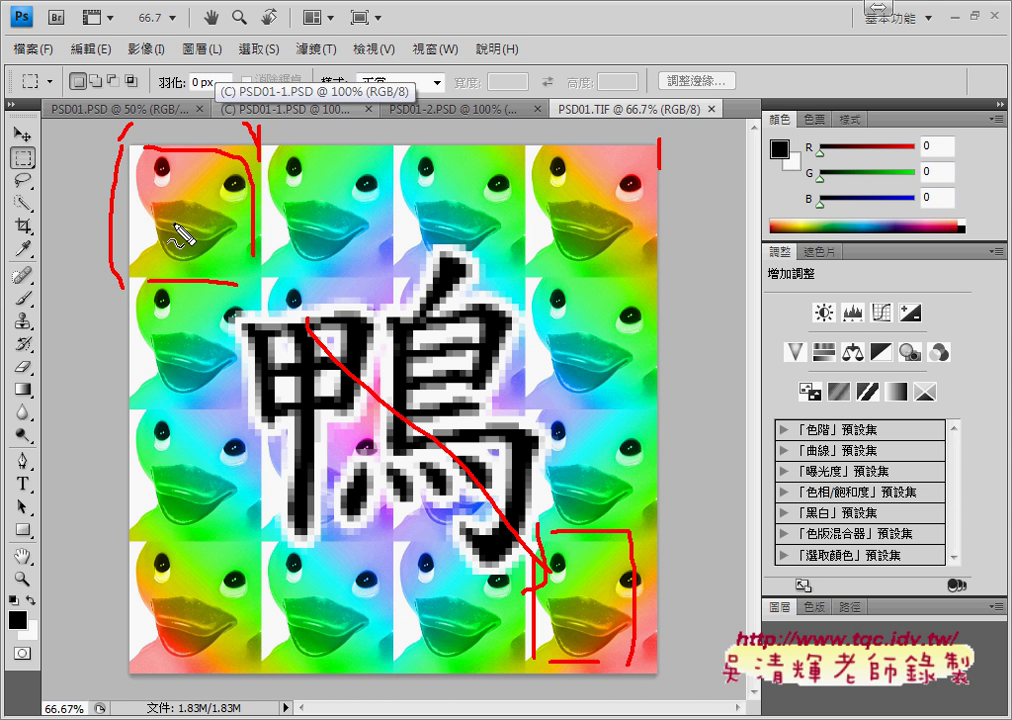
{"action": "key", "text": "Escape"}
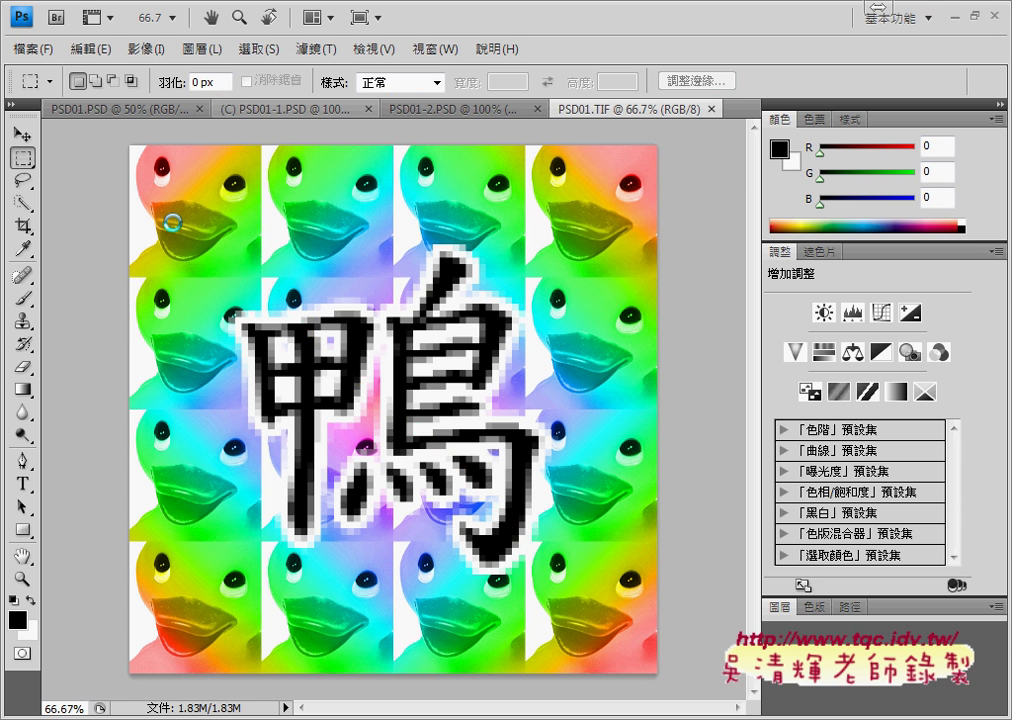
- On PSD01-1.PSD, set the status bar to show document dimensions (200 × 200) instead of file size
{"action": "left_click", "coordinate": [290, 110]}
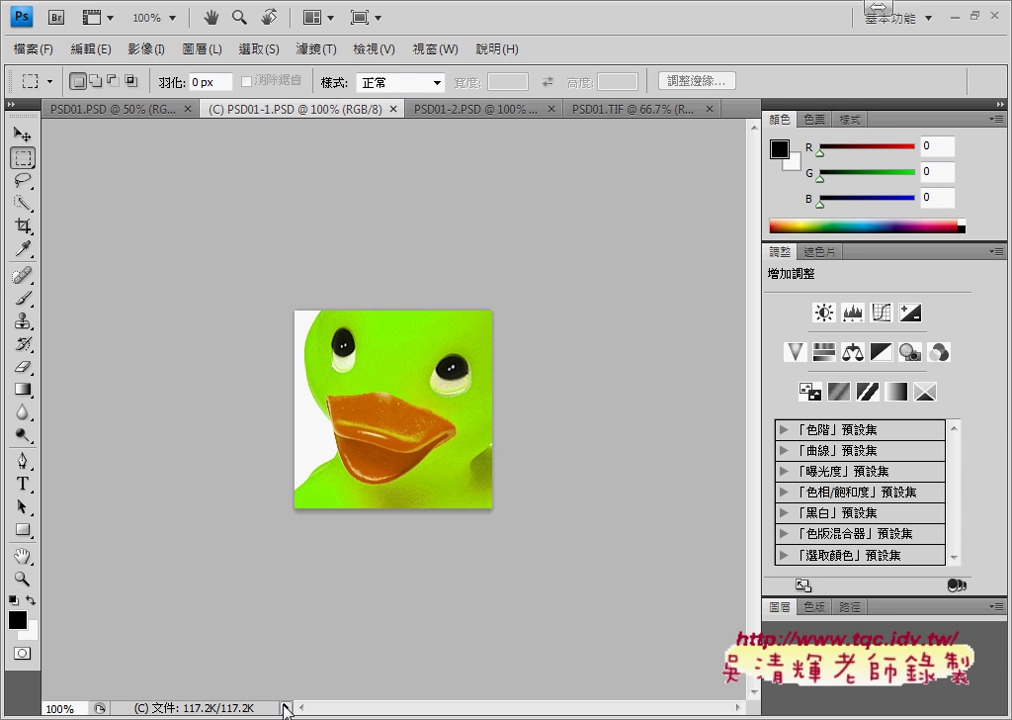
{"action": "left_click", "coordinate": [286, 707]}
{"action": "mouse_move", "coordinate": [370, 702]}
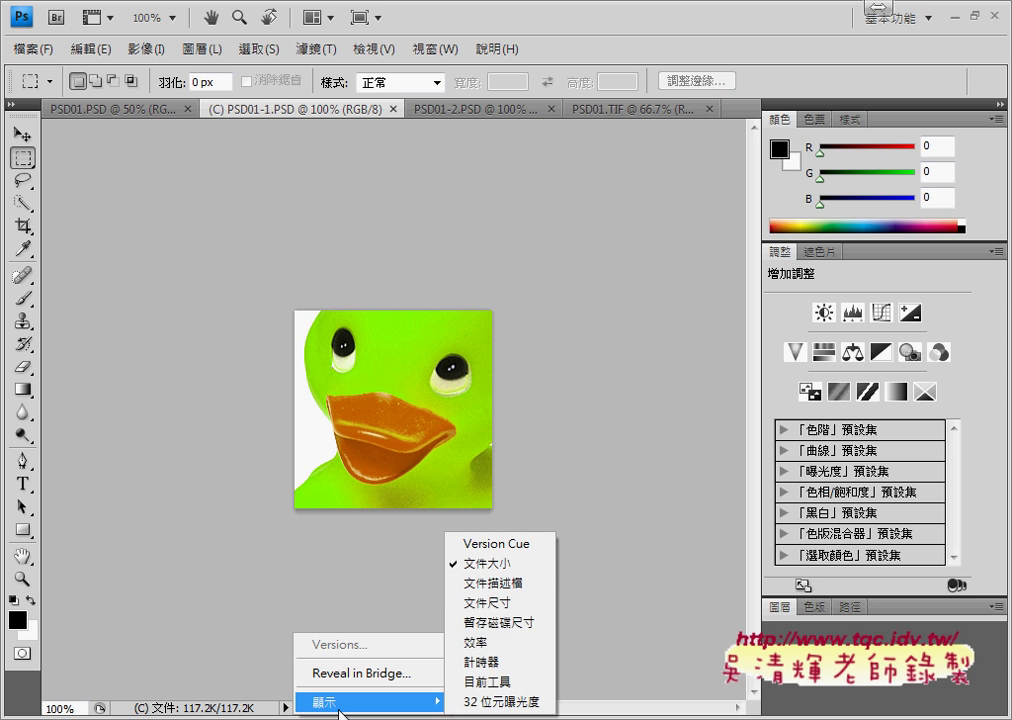
{"action": "left_click", "coordinate": [527, 603]}
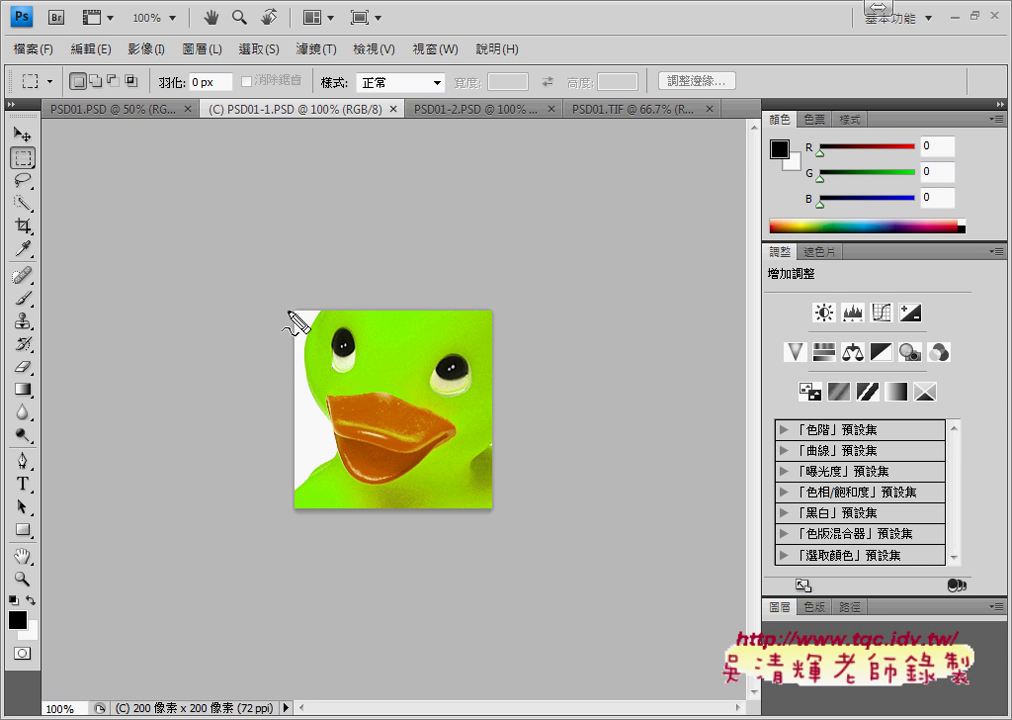
{"action": "left_click_drag", "start_coordinate": [480, 297], "coordinate": [492, 318]}
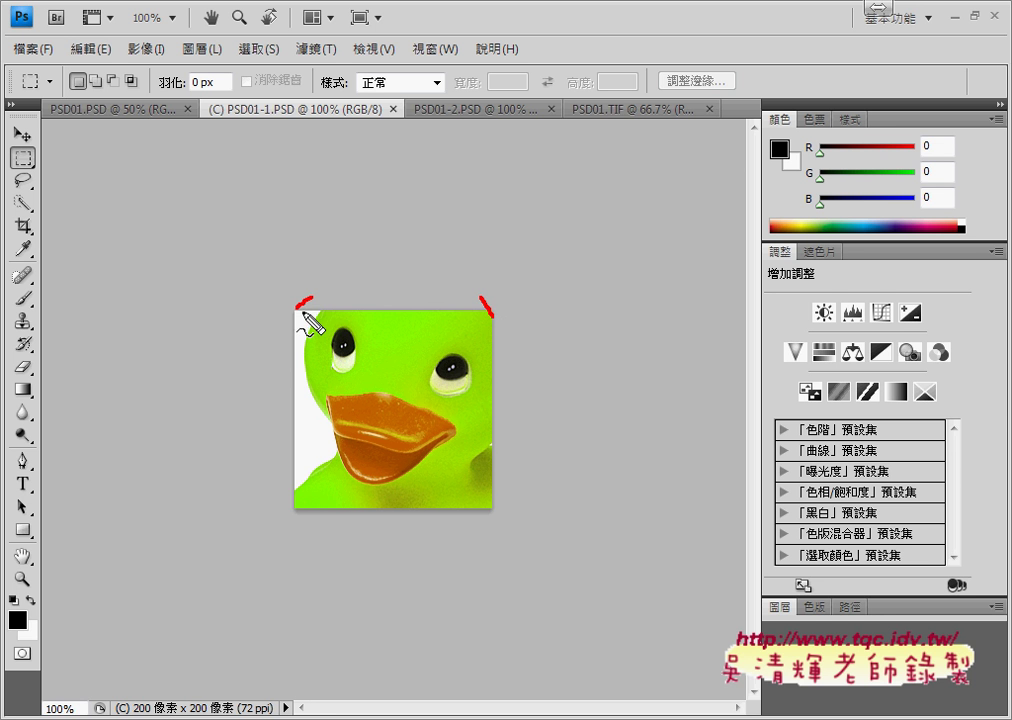
{"action": "left_click_drag", "start_coordinate": [298, 306], "coordinate": [273, 328]}
{"action": "left_click_drag", "start_coordinate": [288, 490], "coordinate": [283, 505]}
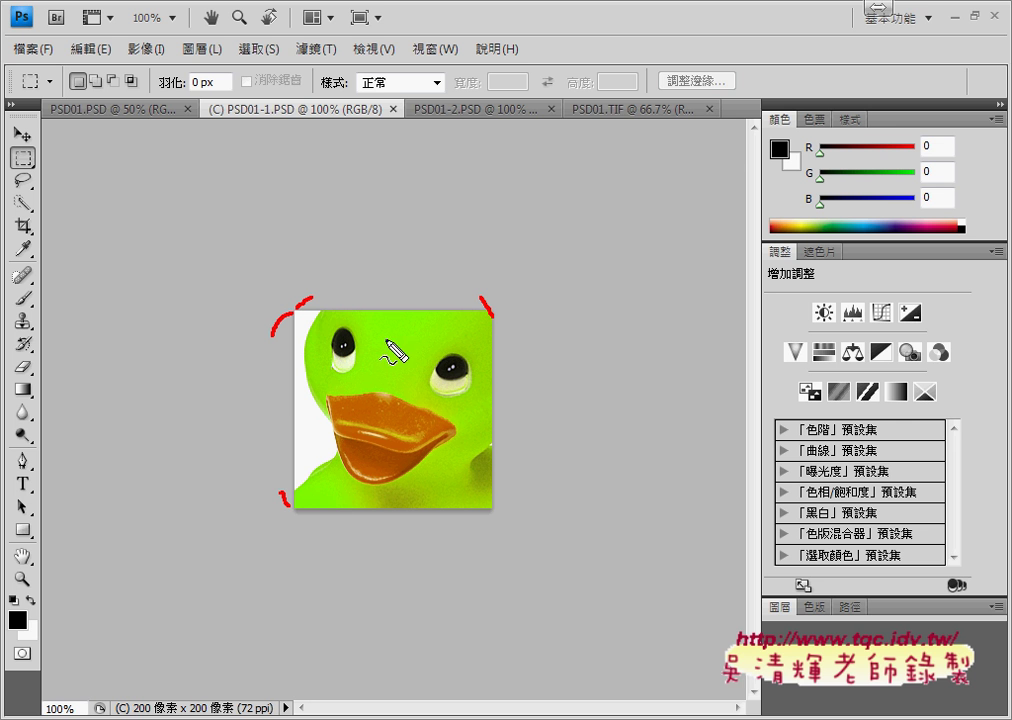
{"action": "mouse_move", "coordinate": [384, 278]}
{"action": "left_mouse_down"}
{"action": "mouse_move", "coordinate": [389, 297]}
{"action": "mouse_move", "coordinate": [428, 284]}
{"action": "mouse_move", "coordinate": [413, 296]}
{"action": "left_mouse_up"}
{"action": "left_click_drag", "start_coordinate": [236, 396], "coordinate": [284, 412]}
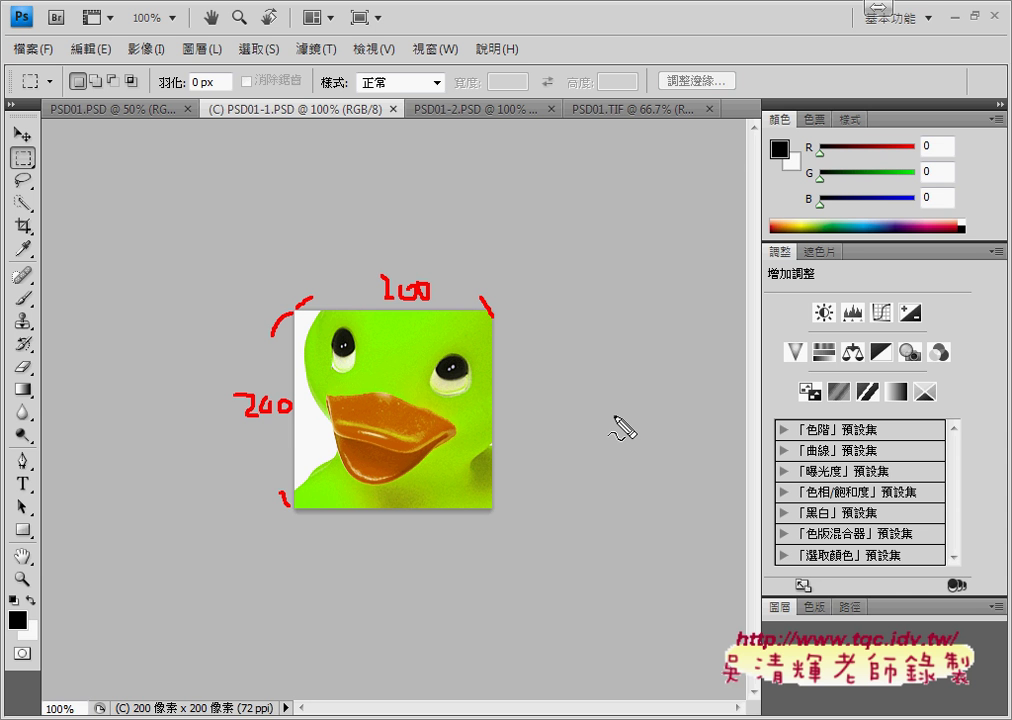
{"action": "left_click_drag", "start_coordinate": [383, 301], "coordinate": [431, 298]}
{"action": "left_click_drag", "start_coordinate": [236, 414], "coordinate": [291, 412]}
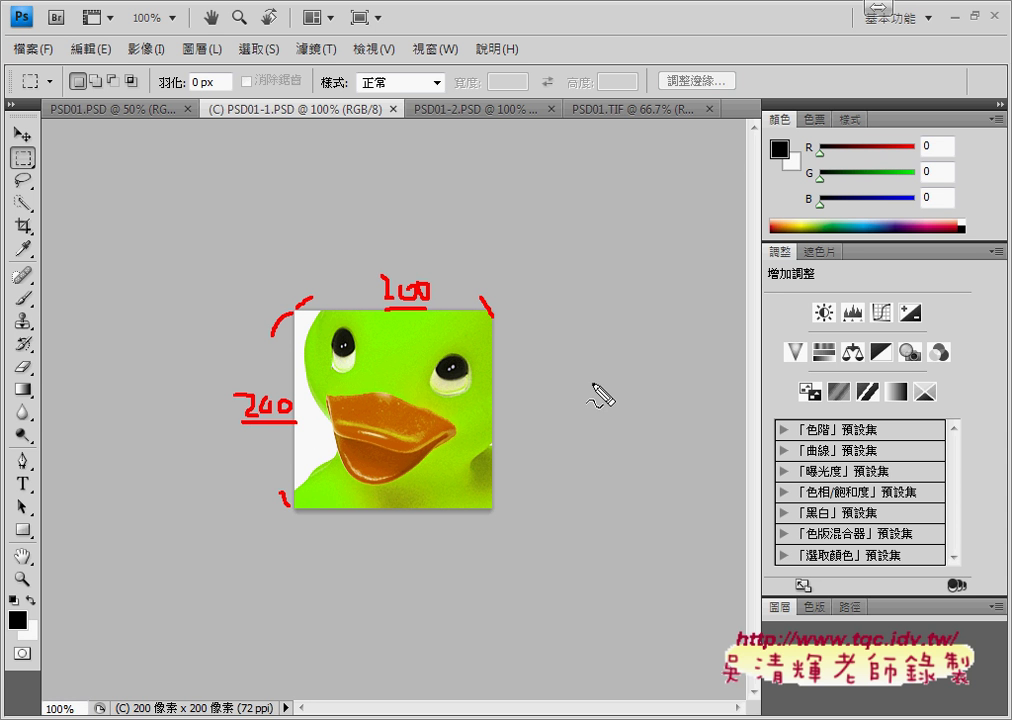
{"action": "mouse_move", "coordinate": [570, 374]}
{"action": "left_mouse_down"}
{"action": "mouse_move", "coordinate": [590, 400]}
{"action": "mouse_move", "coordinate": [585, 413]}
{"action": "mouse_move", "coordinate": [582, 396]}
{"action": "mouse_move", "coordinate": [603, 412]}
{"action": "mouse_move", "coordinate": [627, 399]}
{"action": "left_mouse_up"}
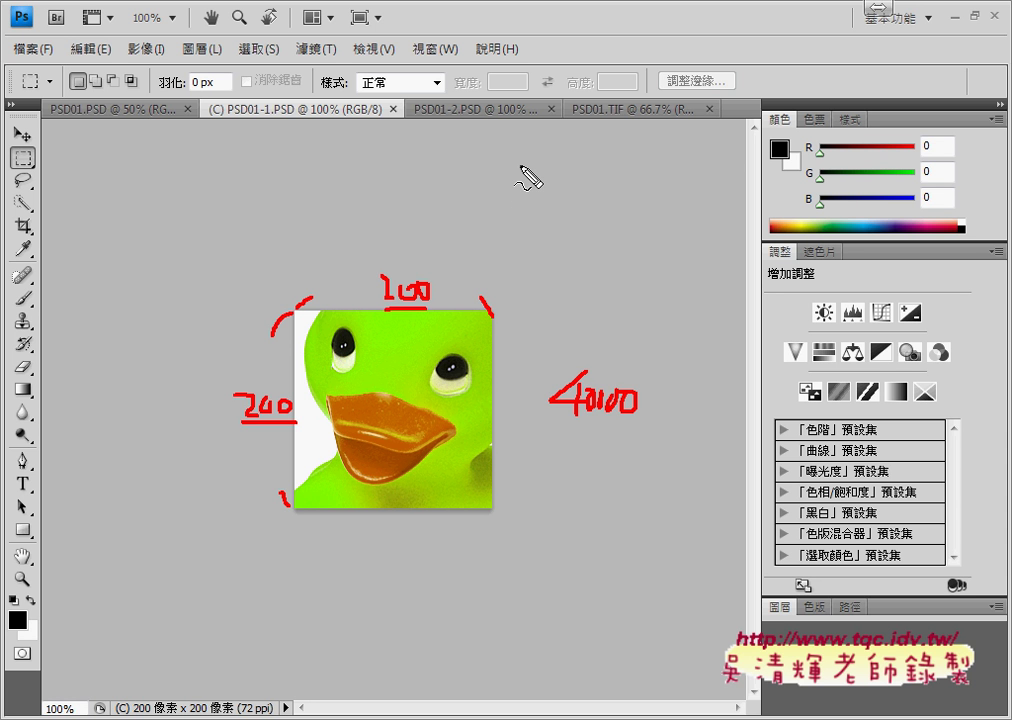
{"action": "left_click_drag", "start_coordinate": [521, 163], "coordinate": [522, 257]}
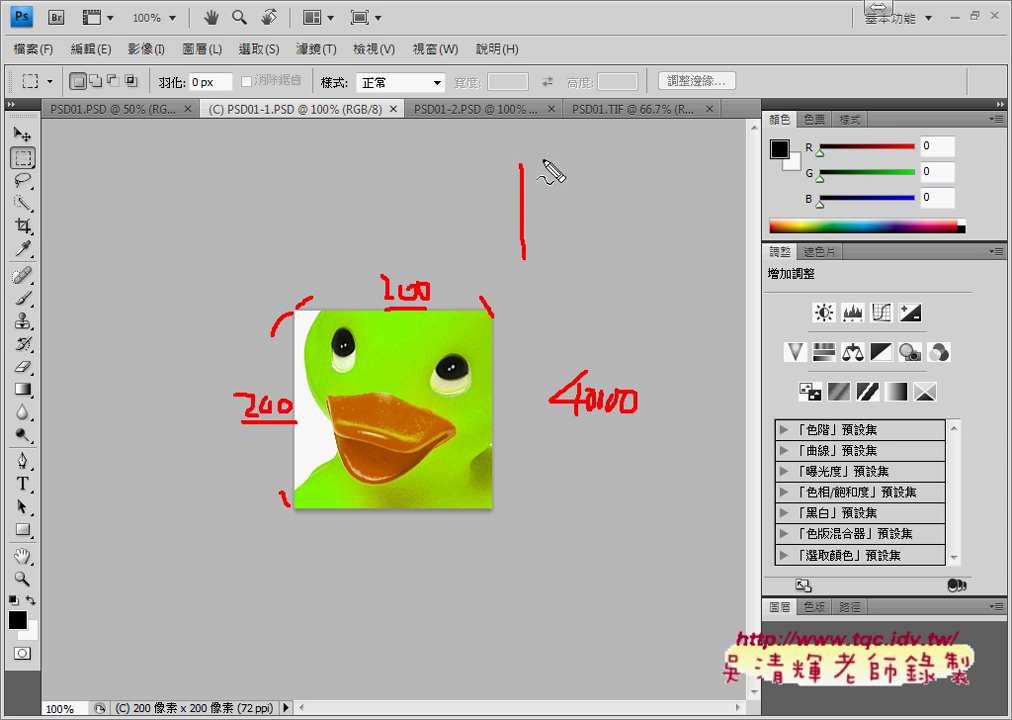
{"action": "mouse_move", "coordinate": [543, 158]}
{"action": "left_mouse_down"}
{"action": "mouse_move", "coordinate": [680, 158]}
{"action": "mouse_move", "coordinate": [706, 268]}
{"action": "left_mouse_up"}
{"action": "left_click_drag", "start_coordinate": [547, 277], "coordinate": [705, 273]}
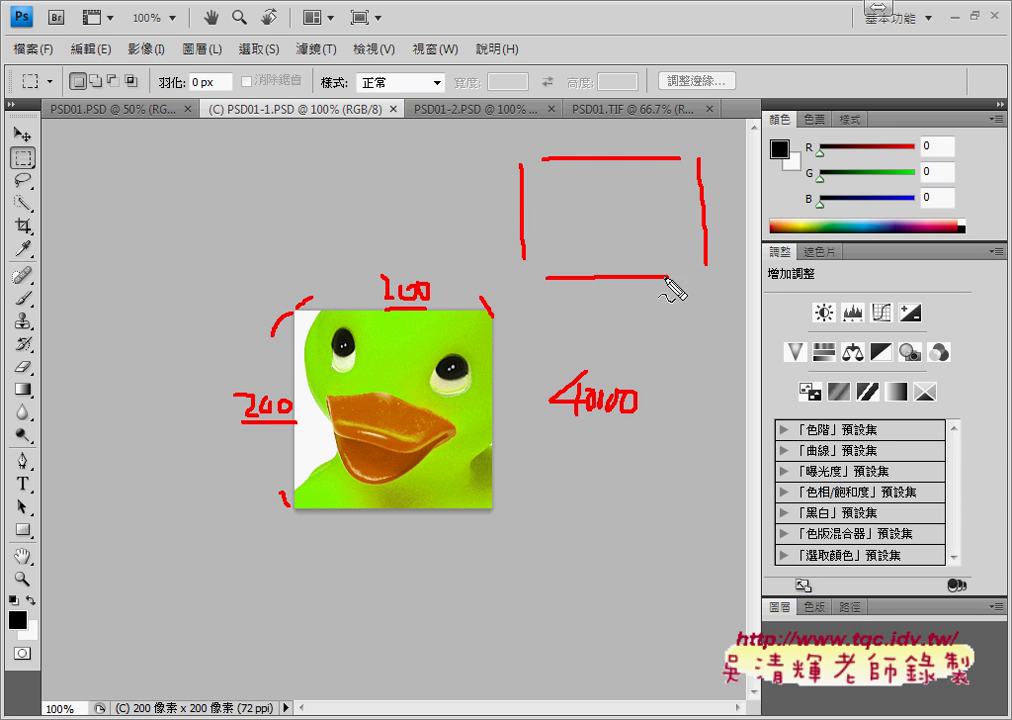
{"action": "mouse_move", "coordinate": [600, 112]}
{"action": "left_mouse_down"}
{"action": "mouse_move", "coordinate": [625, 152]}
{"action": "mouse_move", "coordinate": [600, 155]}
{"action": "mouse_move", "coordinate": [622, 128]}
{"action": "mouse_move", "coordinate": [664, 130]}
{"action": "left_mouse_up"}
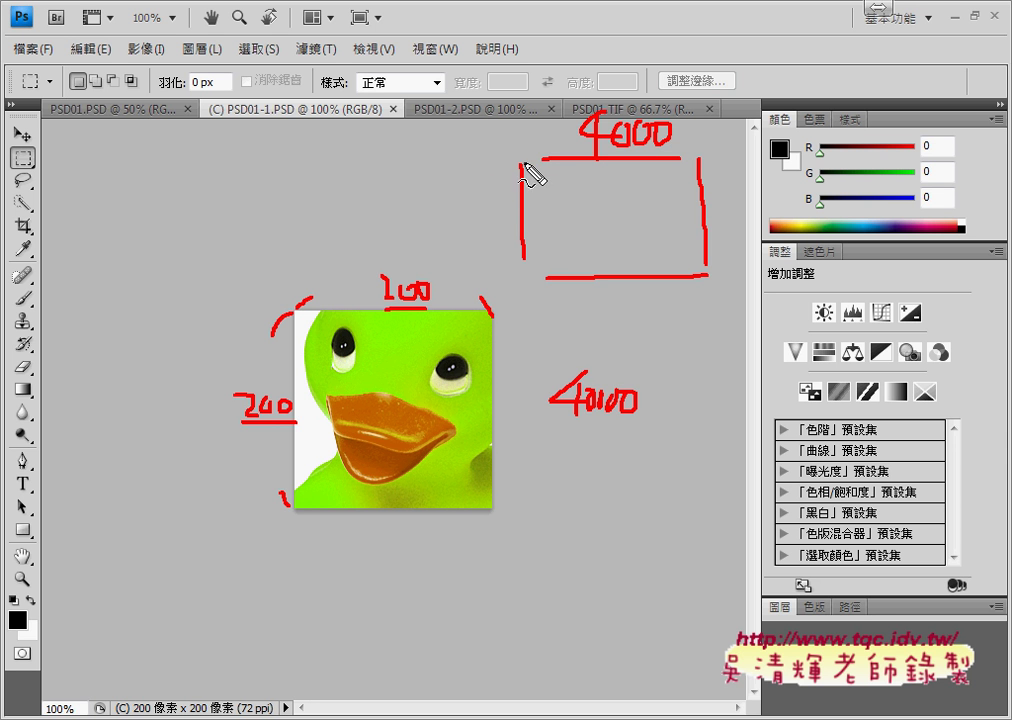
{"action": "left_click_drag", "start_coordinate": [495, 183], "coordinate": [517, 167]}
{"action": "mouse_move", "coordinate": [443, 210]}
{"action": "left_mouse_down"}
{"action": "mouse_move", "coordinate": [444, 230]}
{"action": "mouse_move", "coordinate": [499, 210]}
{"action": "left_mouse_up"}
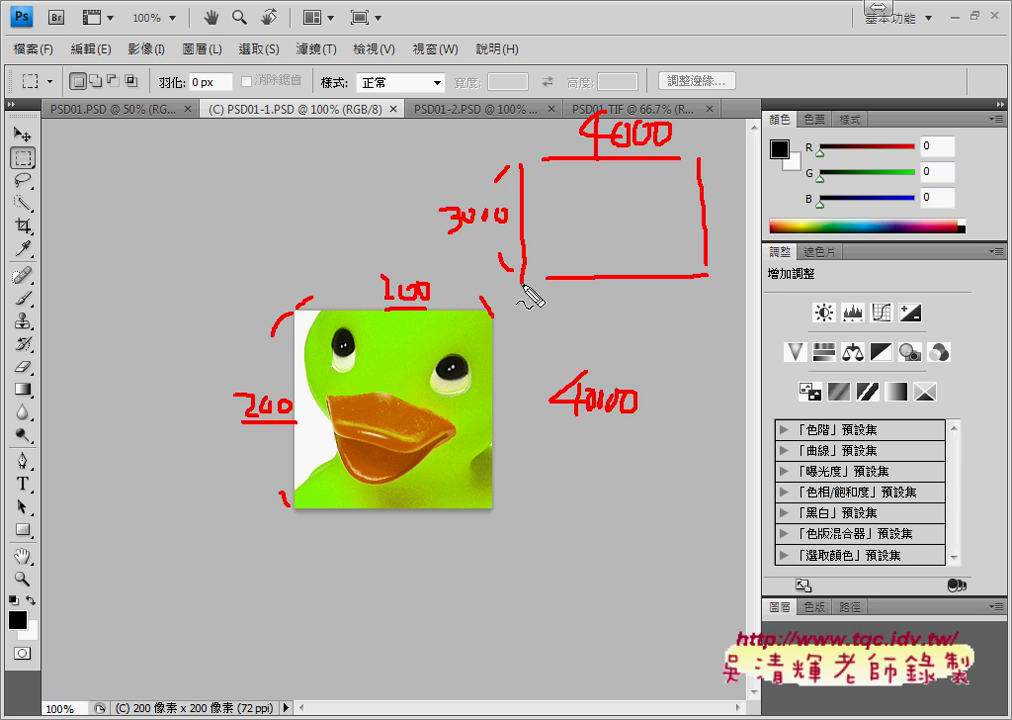
{"action": "left_click_drag", "start_coordinate": [521, 258], "coordinate": [551, 277]}
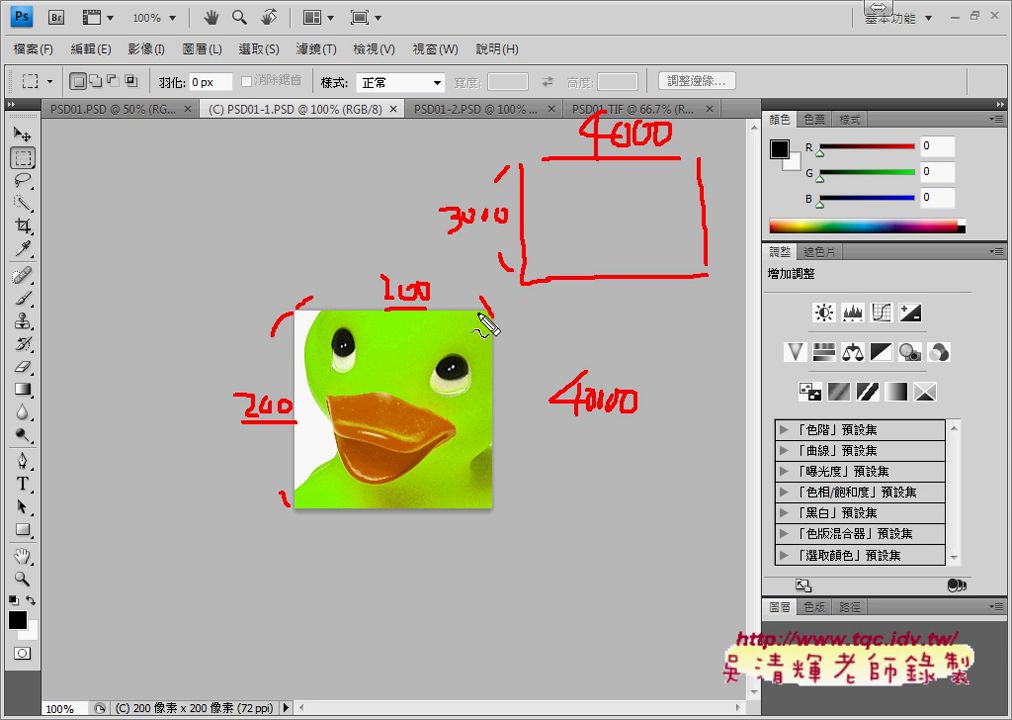
{"action": "key", "text": "Escape"}
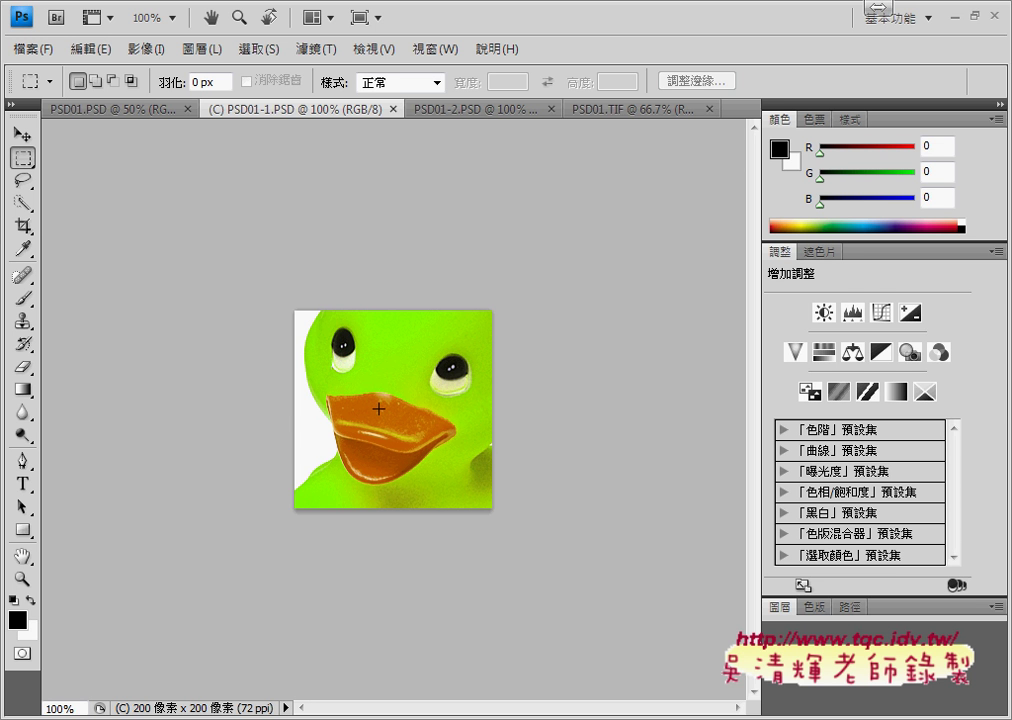
{"action": "key", "text": "ctrl+a"}
{"action": "key", "text": "ctrl+plus"}
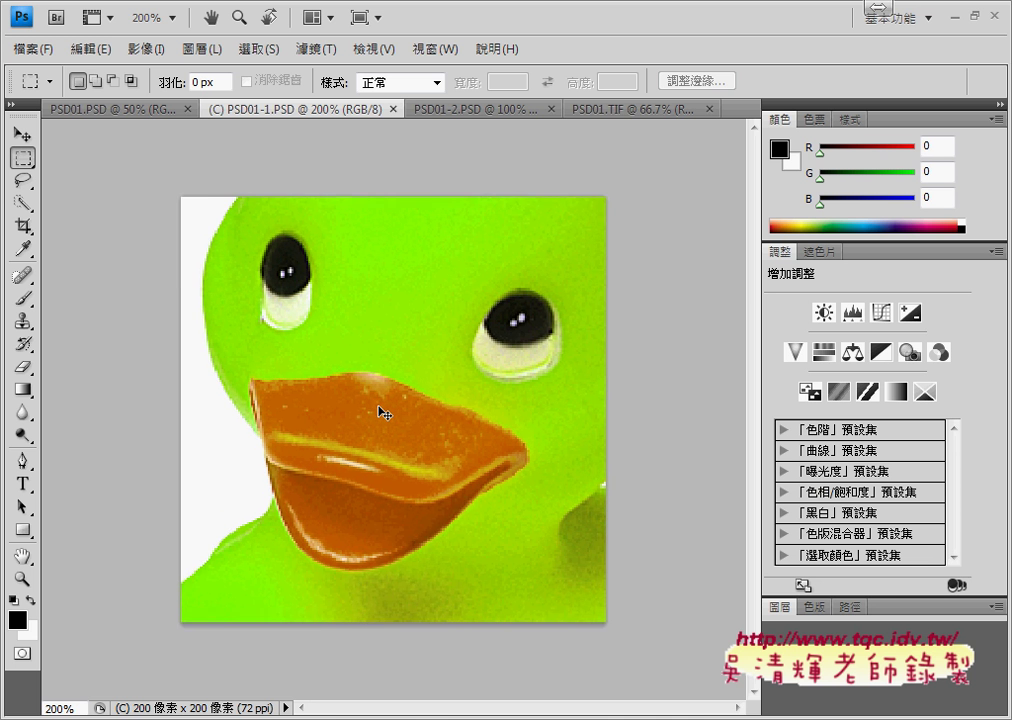
{"action": "key", "text": "ctrl+plus"}
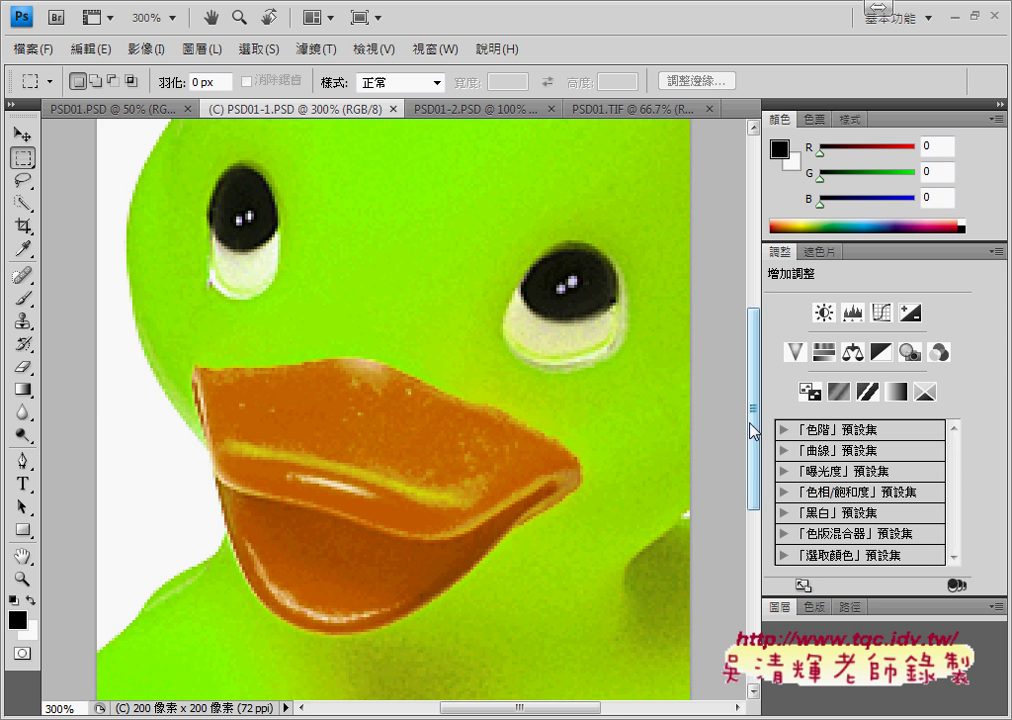
{"action": "left_click_drag", "start_coordinate": [755, 420], "coordinate": [758, 312]}
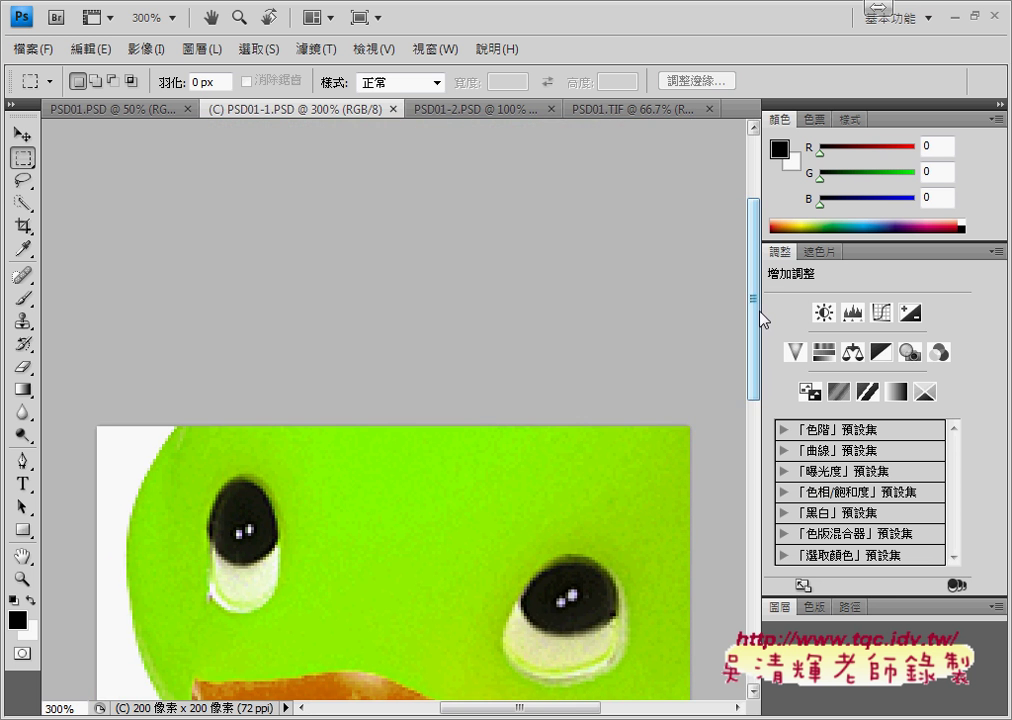
{"action": "key", "text": "ctrl+plus"}
{"action": "key", "text": "ctrl+plus"}
{"action": "key", "text": "ctrl+plus"}
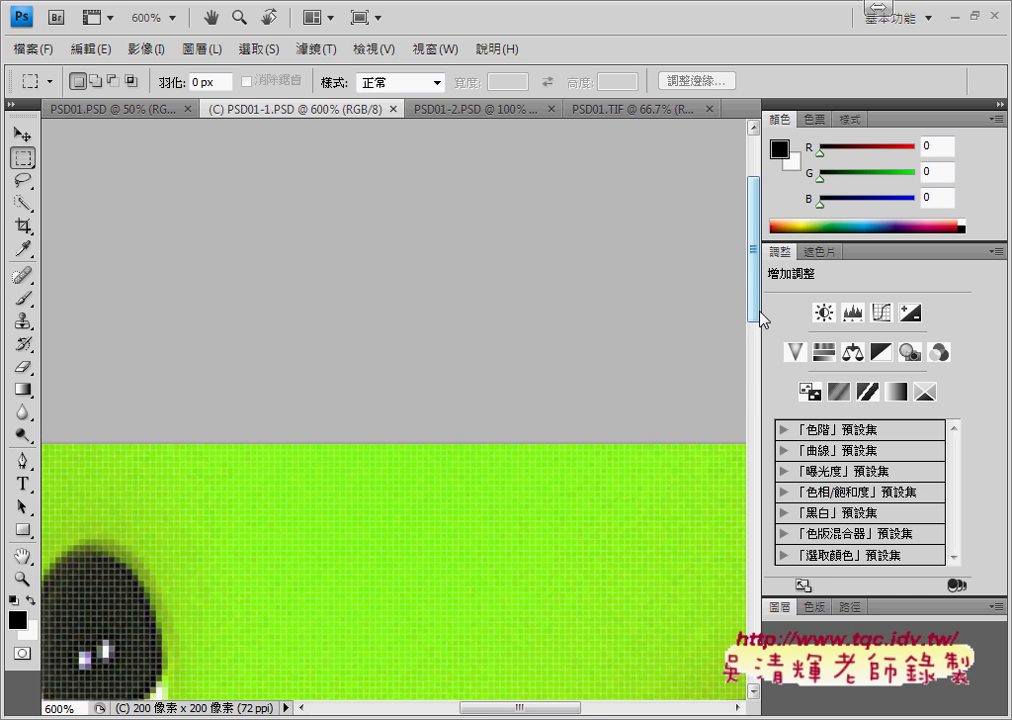
{"action": "key", "text": "ctrl+plus"}
{"action": "key", "text": "ctrl+plus"}
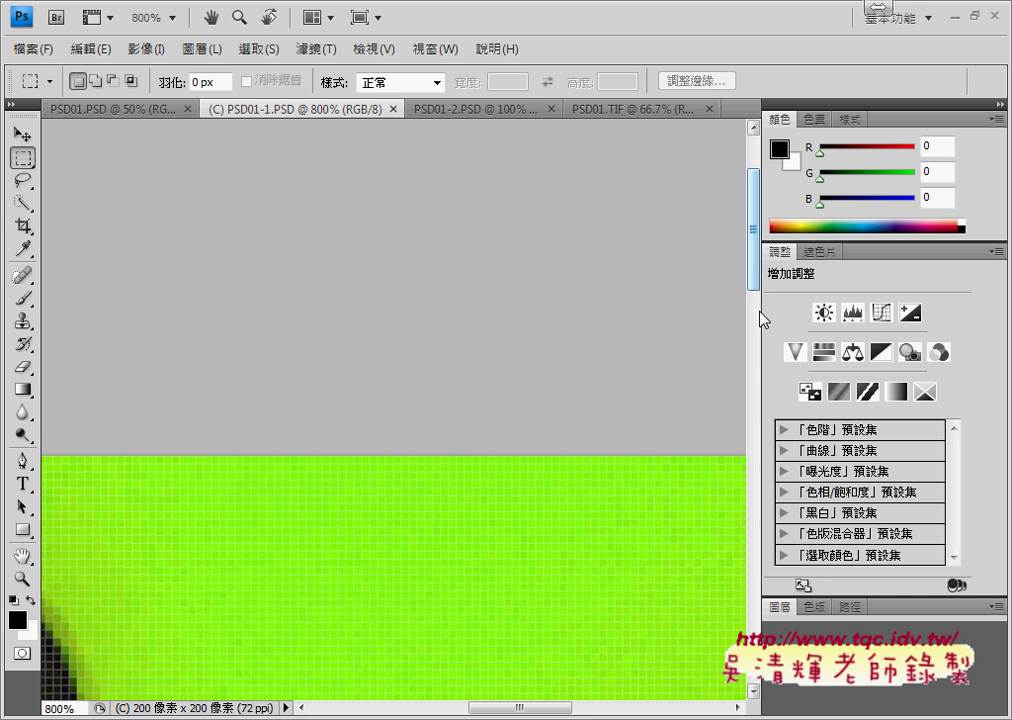
{"action": "mouse_move", "coordinate": [486, 707]}
{"action": "left_mouse_down"}
{"action": "mouse_move", "coordinate": [330, 707]}
{"action": "mouse_move", "coordinate": [430, 707]}
{"action": "left_mouse_up"}
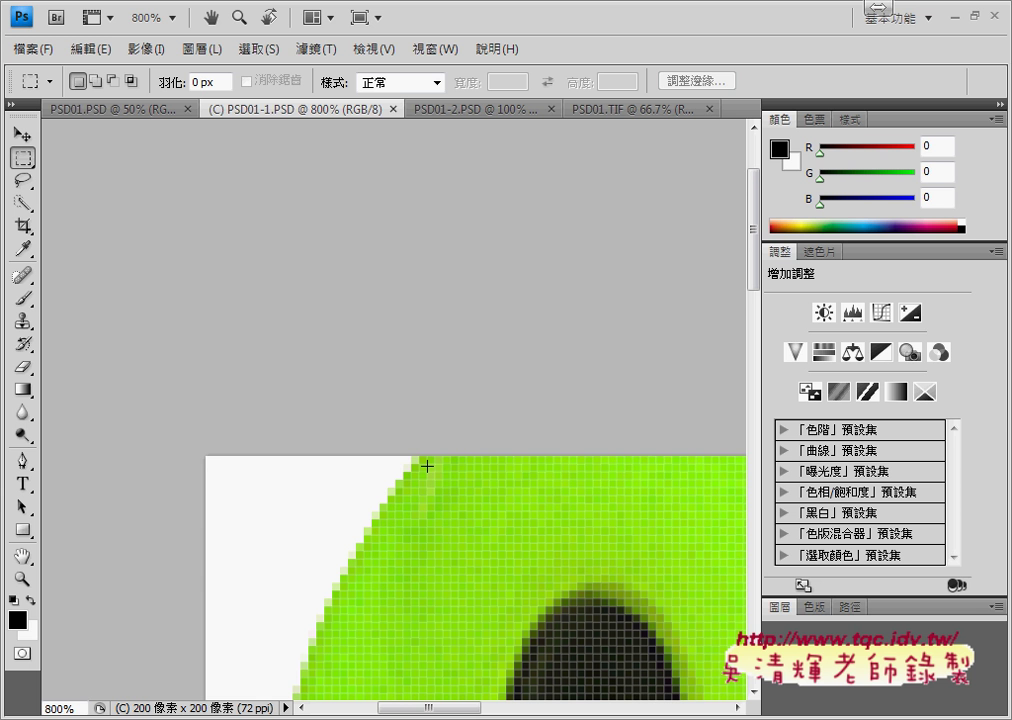
{"action": "key", "text": "ctrl+minus"}
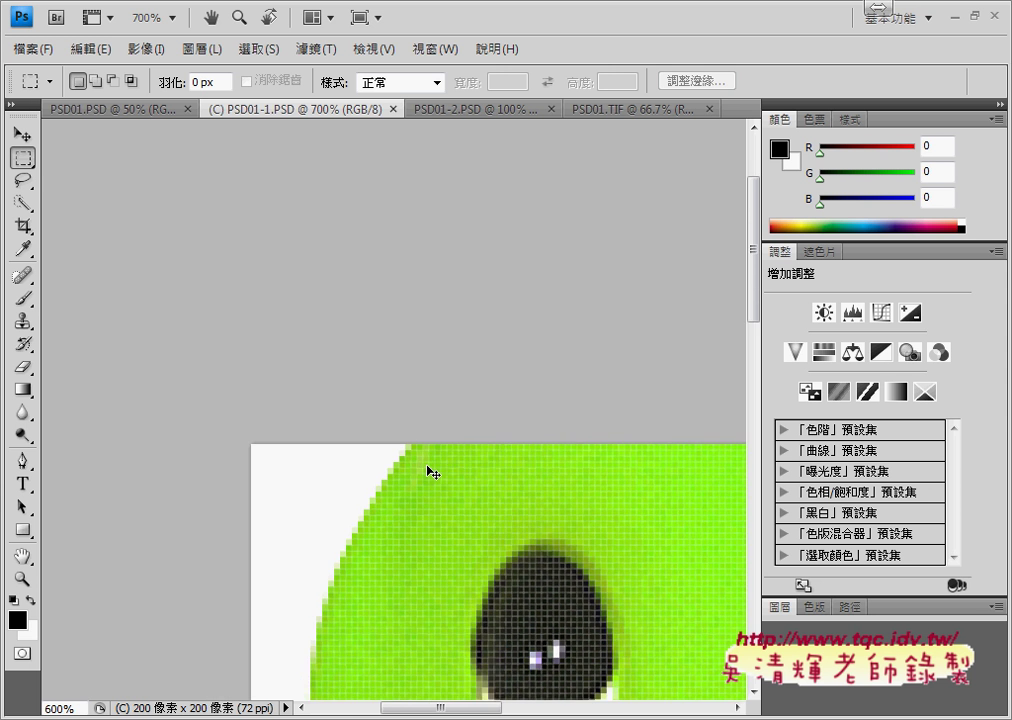
{"action": "key", "text": "ctrl+minus"}
{"action": "key", "text": "ctrl+minus"}
{"action": "key", "text": "ctrl+minus"}
{"action": "key", "text": "ctrl+minus"}
{"action": "key", "text": "ctrl+minus"}
{"action": "key", "text": "ctrl+minus"}
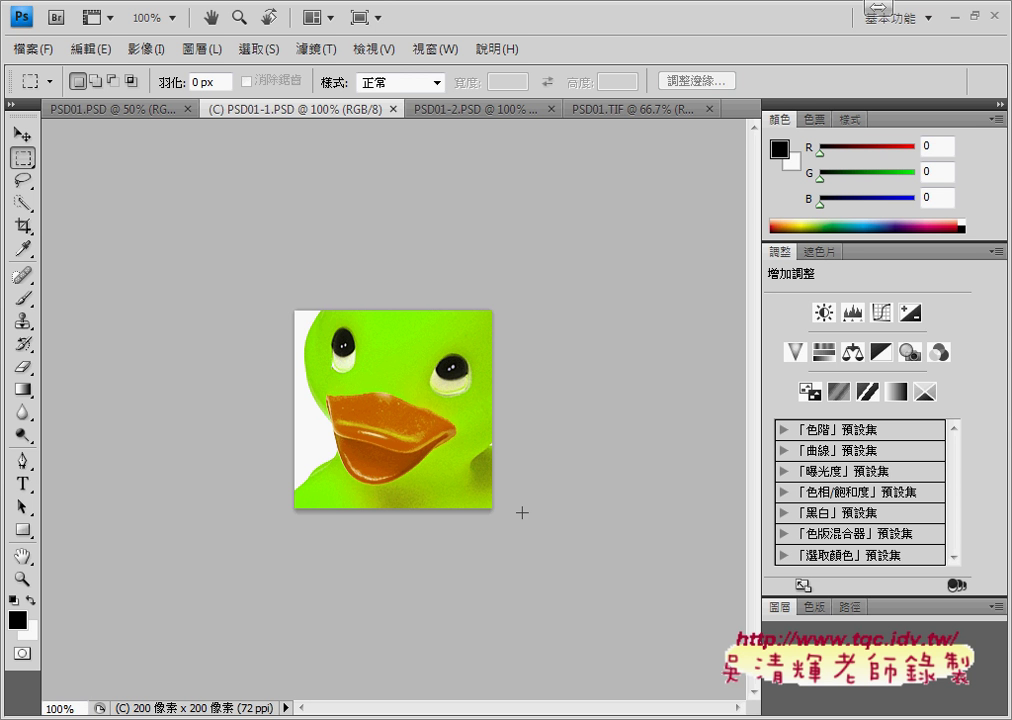
- Select the entire 200×200 duck image with Ctrl+A
{"action": "key", "text": "ctrl+a"}
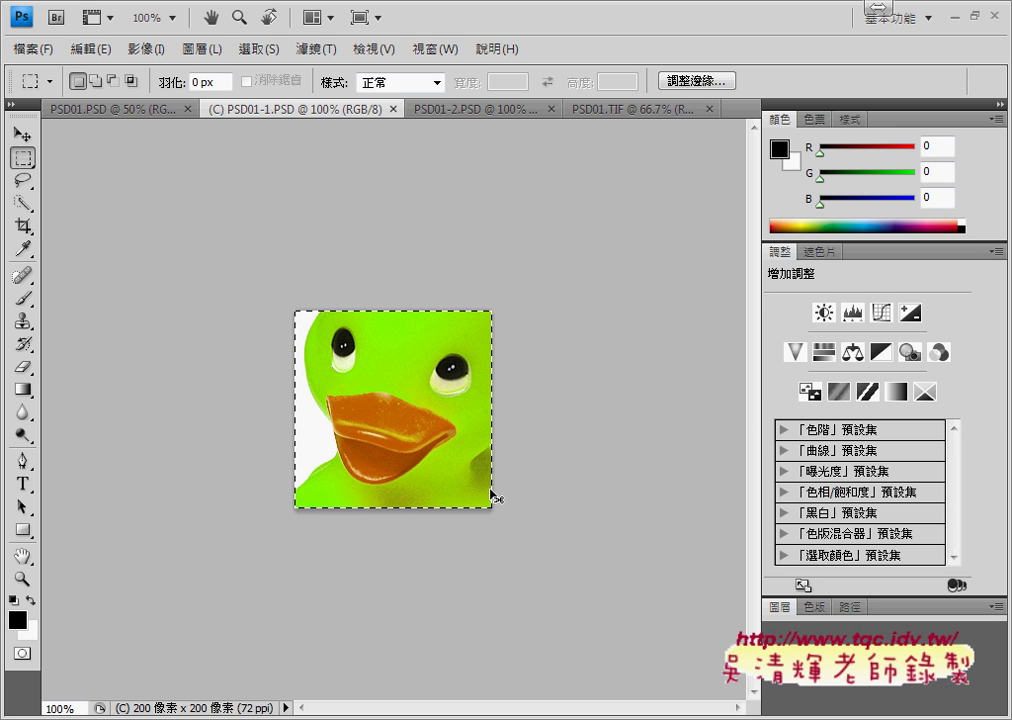
- Paste the duck onto blank PSD01.PSD, move it to the top-left corner, then delete it
{"action": "left_click", "coordinate": [110, 110]}
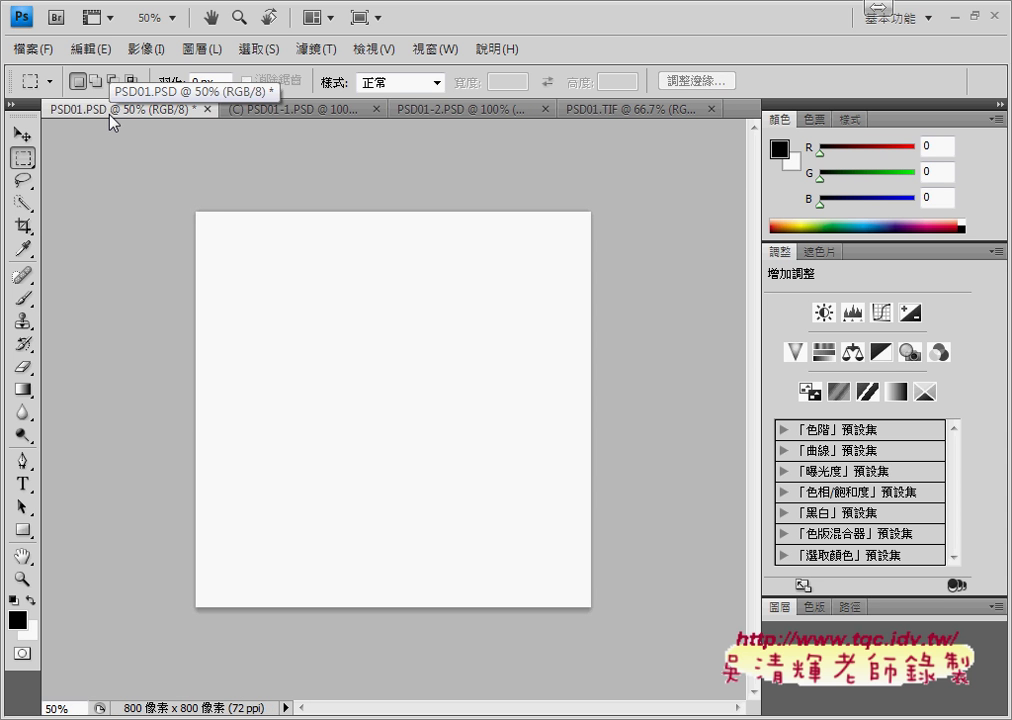
{"action": "key", "text": "ctrl+v"}
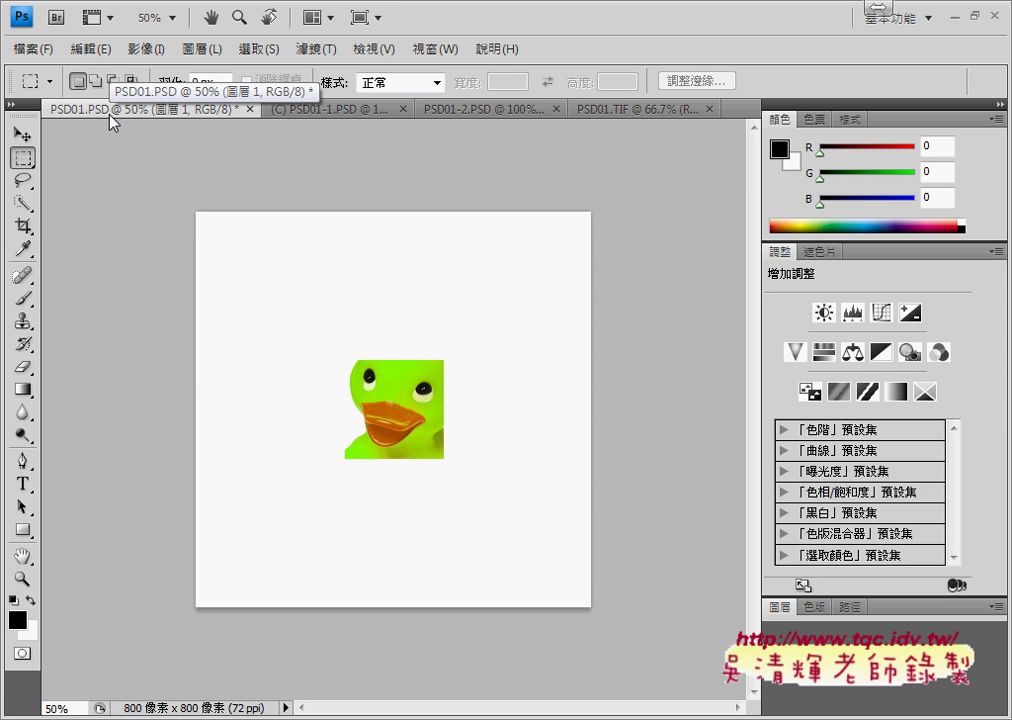
{"action": "left_click", "coordinate": [22, 133]}
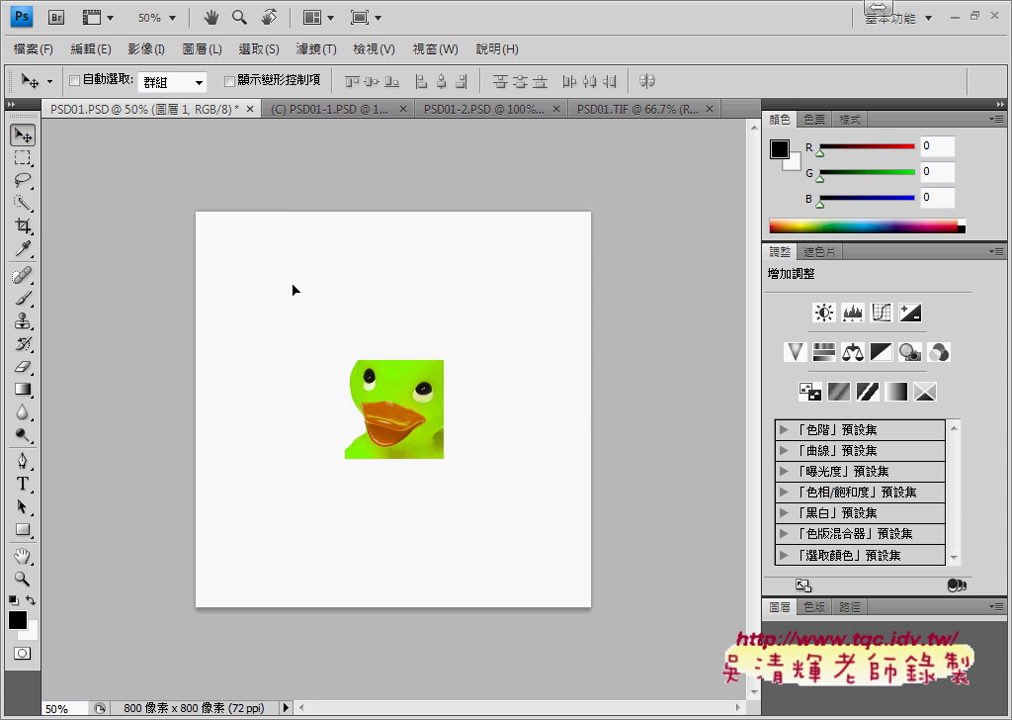
{"action": "left_click_drag", "start_coordinate": [423, 424], "coordinate": [272, 275]}
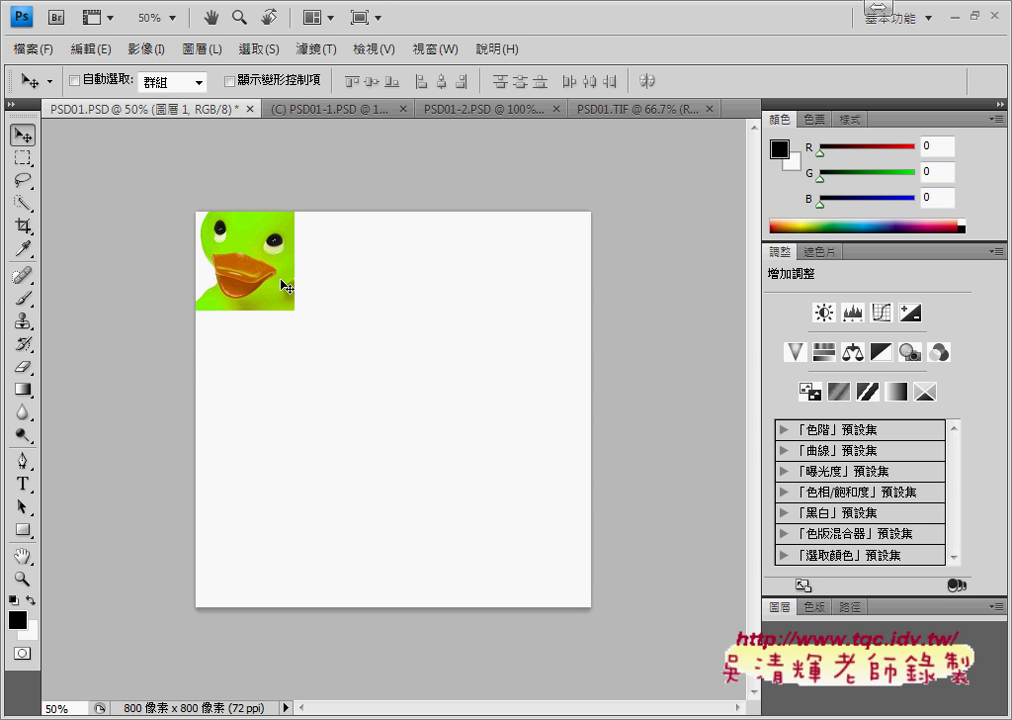
{"action": "key", "text": "Delete"}
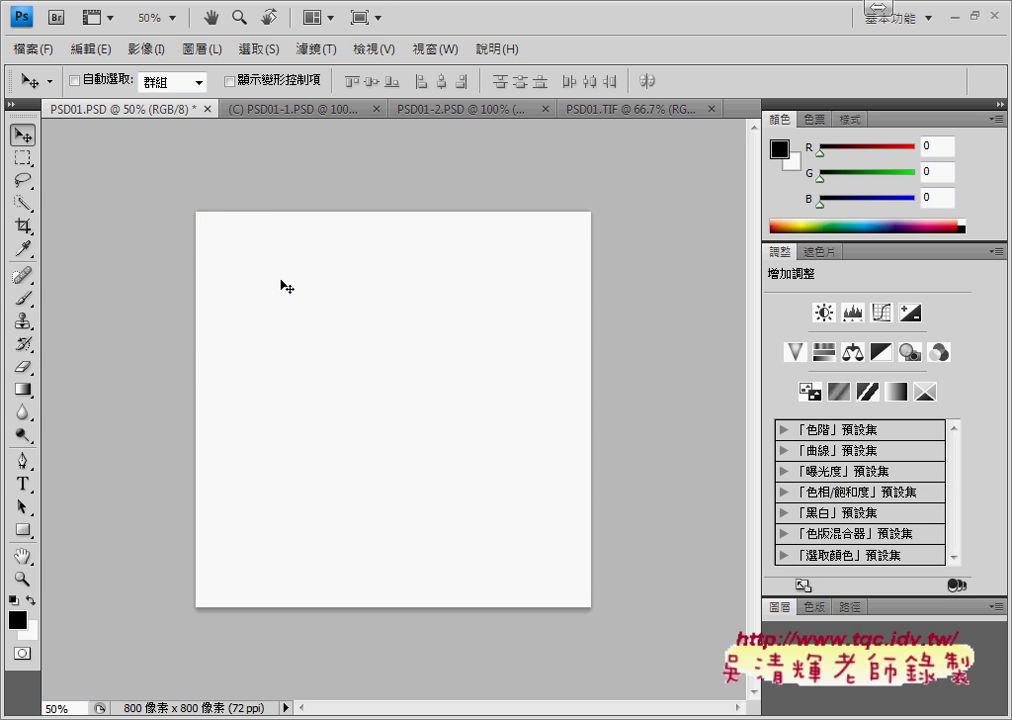
- Deselect the PSD01-1.PSD duck image and define it as a pattern named 'PSD01-1.PSD'
{"action": "left_click", "coordinate": [311, 110]}
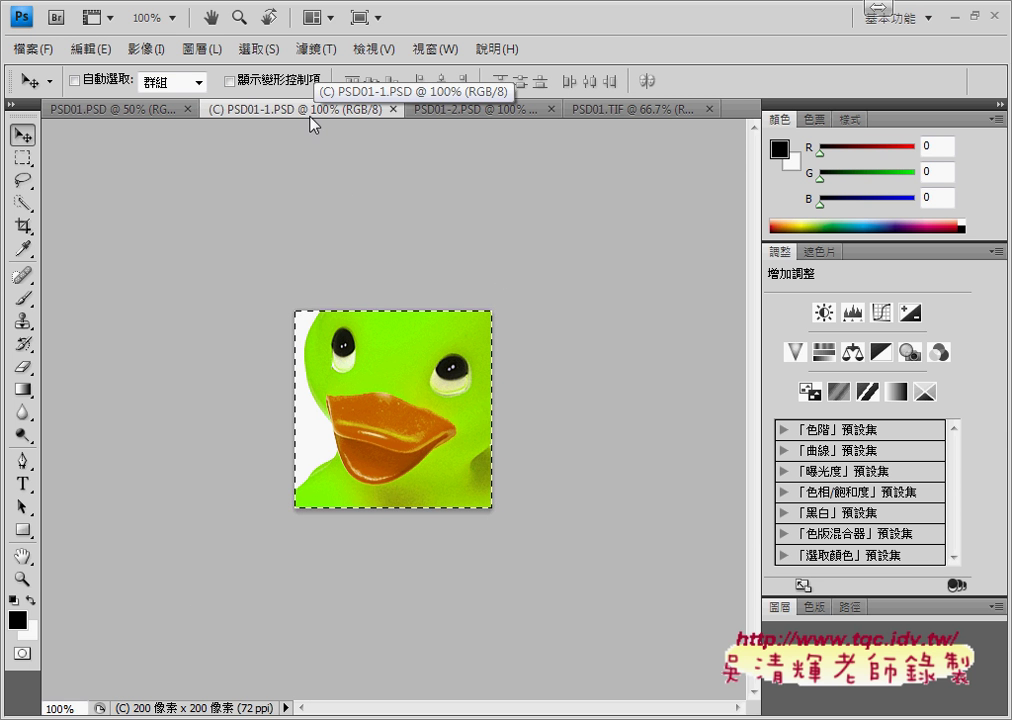
{"action": "left_click", "coordinate": [256, 55]}
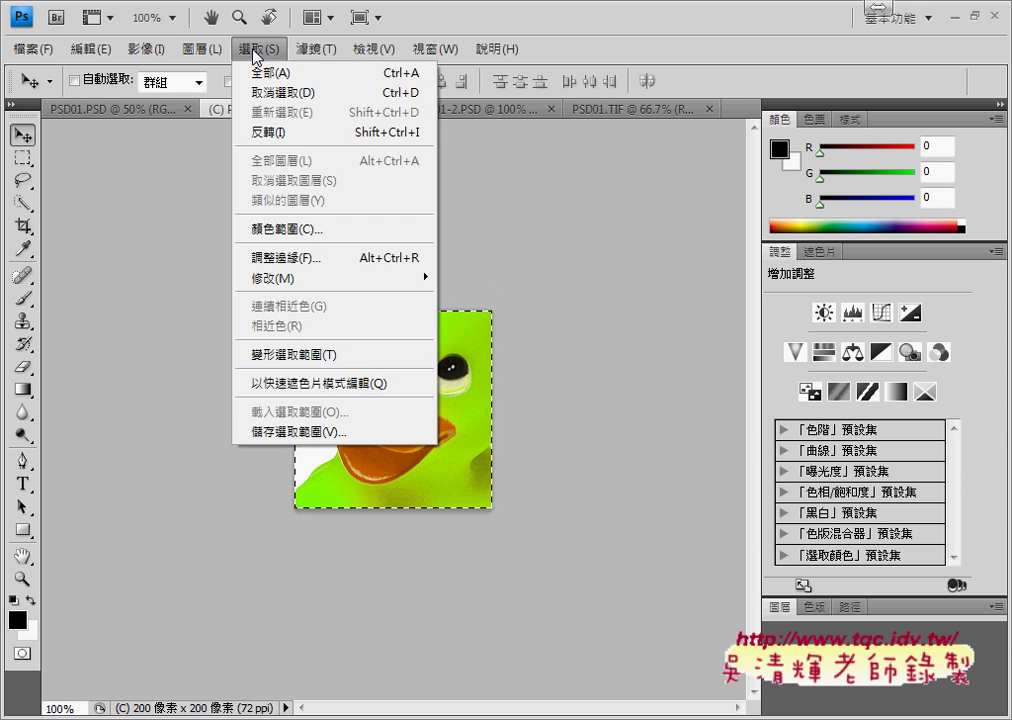
{"action": "left_click", "coordinate": [281, 99]}
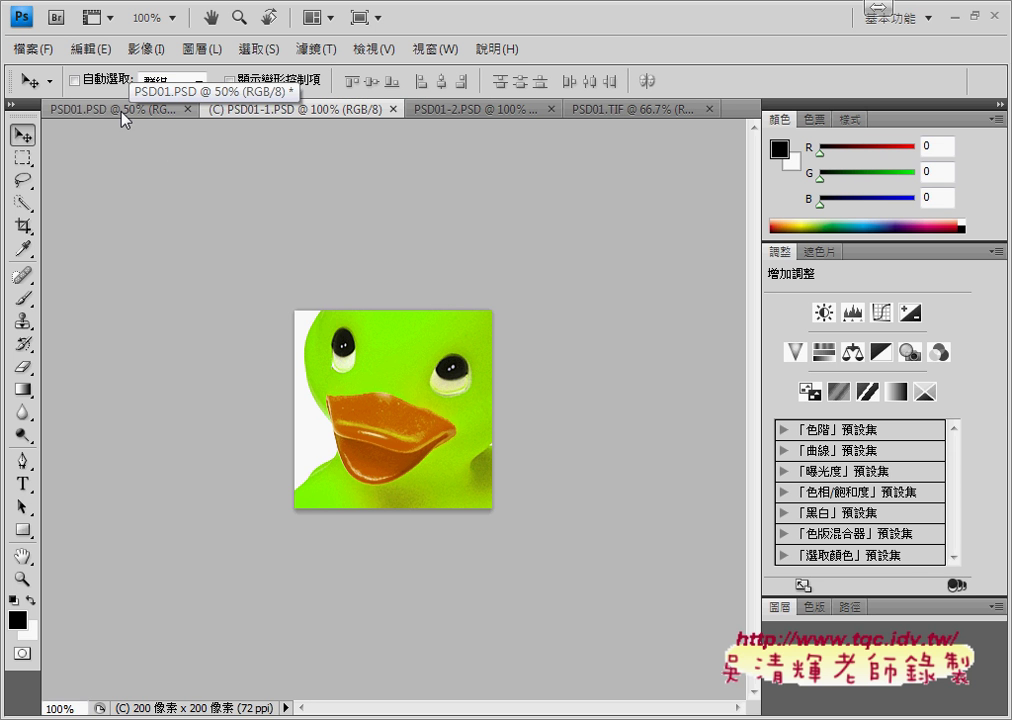
{"action": "left_click", "coordinate": [90, 49]}
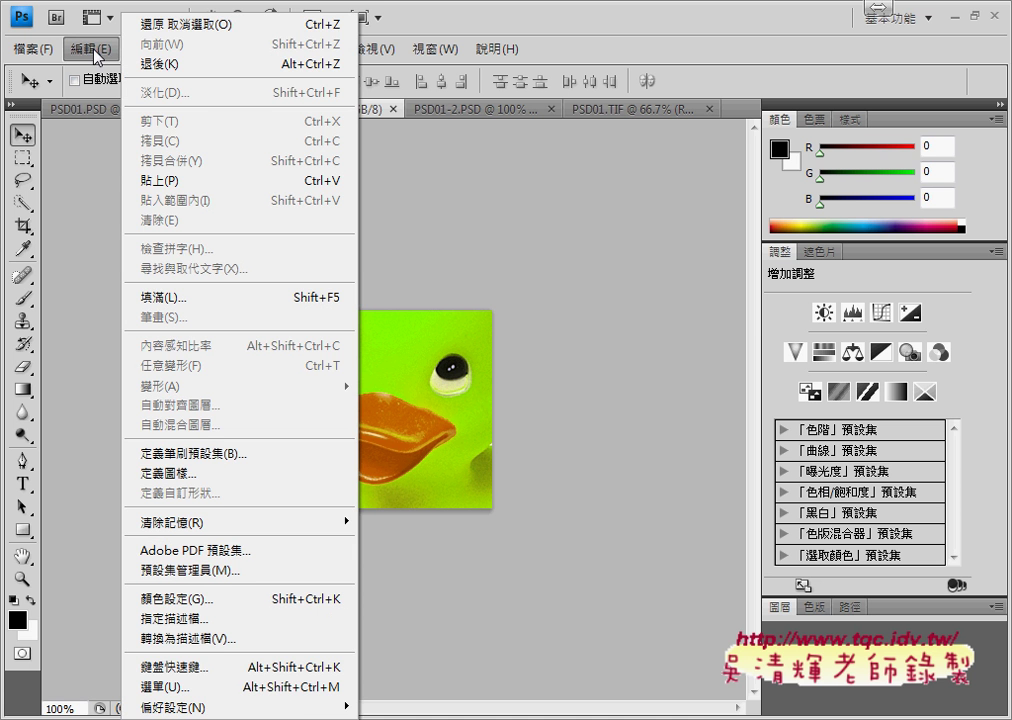
{"action": "left_click", "coordinate": [167, 478]}
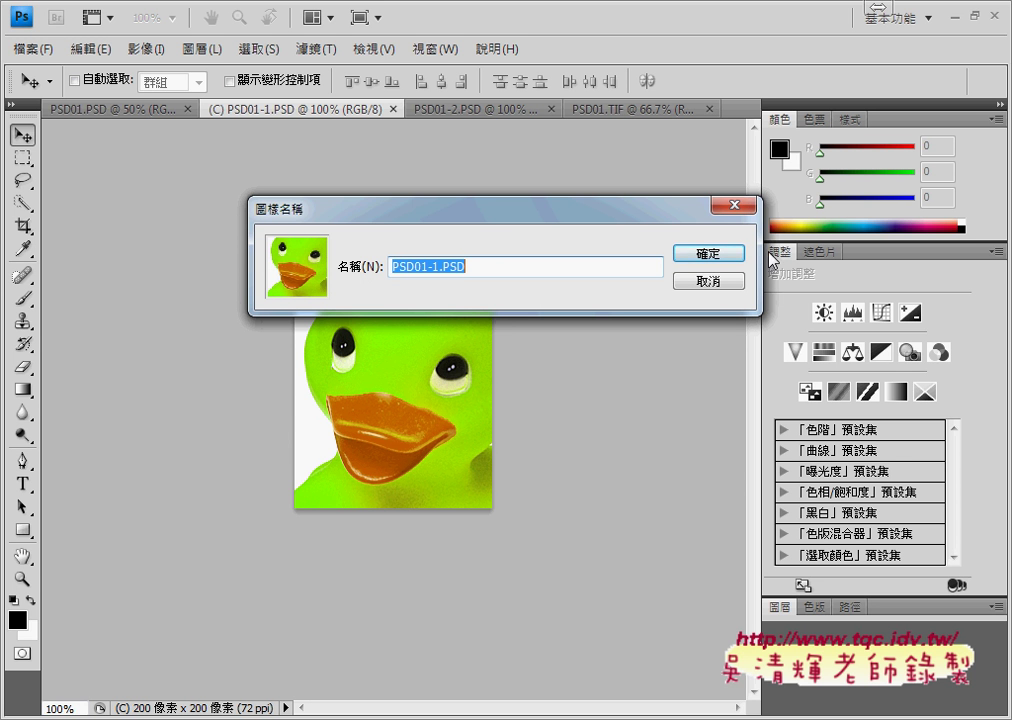
{"action": "left_click", "coordinate": [709, 253]}
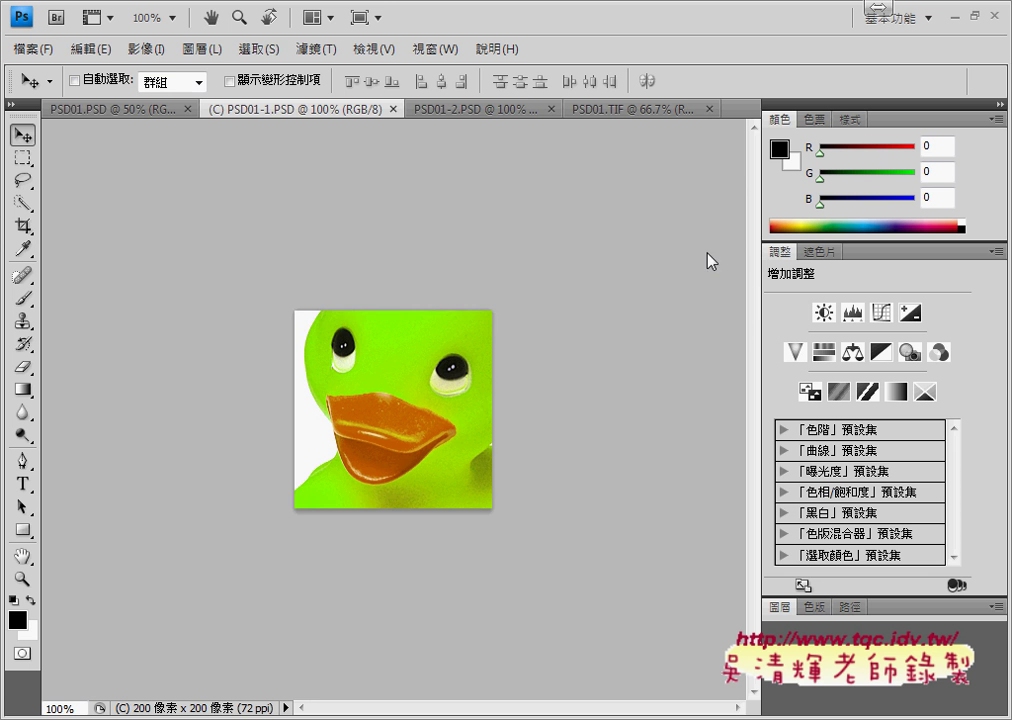
- Fill the PSD01.PSD canvas with Use: Pattern, choosing the duck swatch as Custom Pattern
{"action": "left_click", "coordinate": [128, 112]}
{"action": "left_click", "coordinate": [90, 48]}
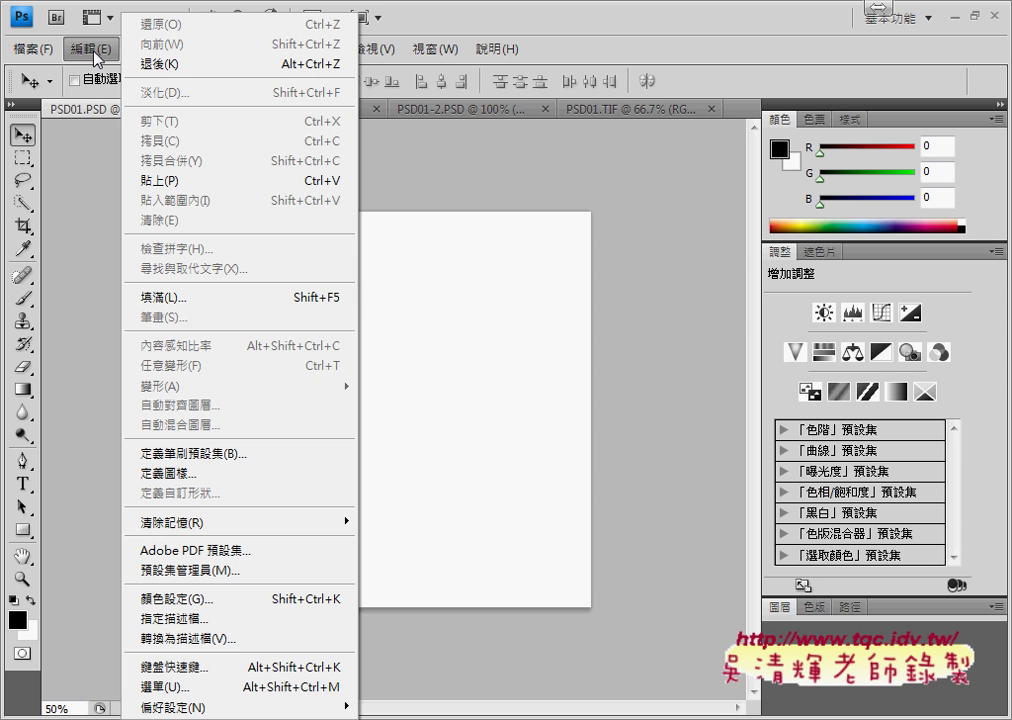
{"action": "left_click", "coordinate": [195, 298]}
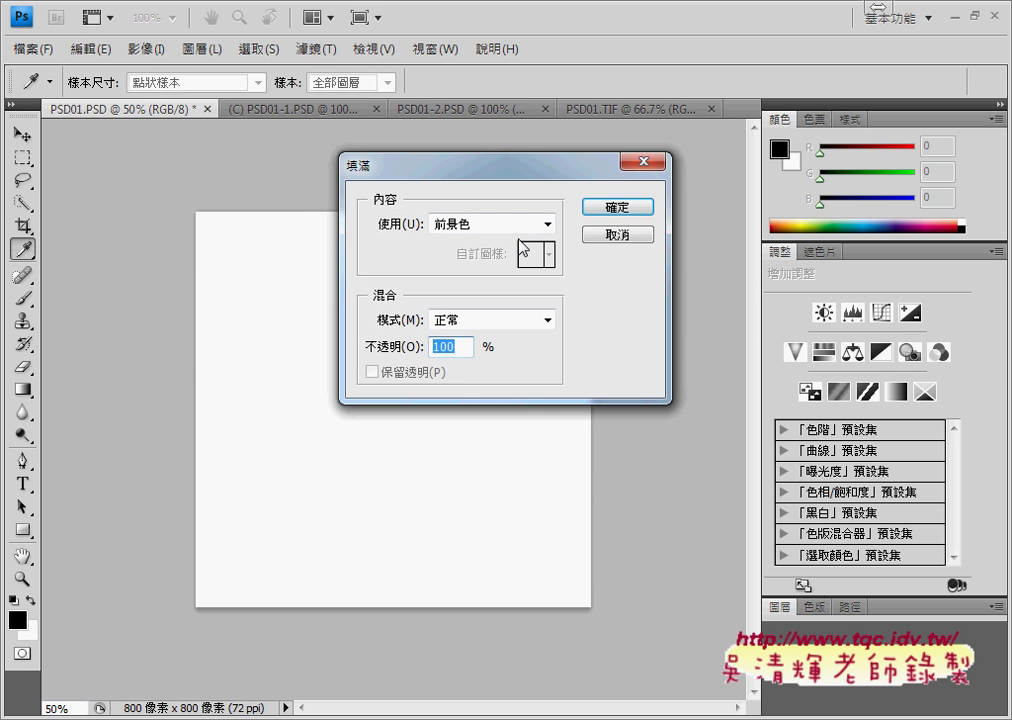
{"action": "left_click", "coordinate": [548, 224]}
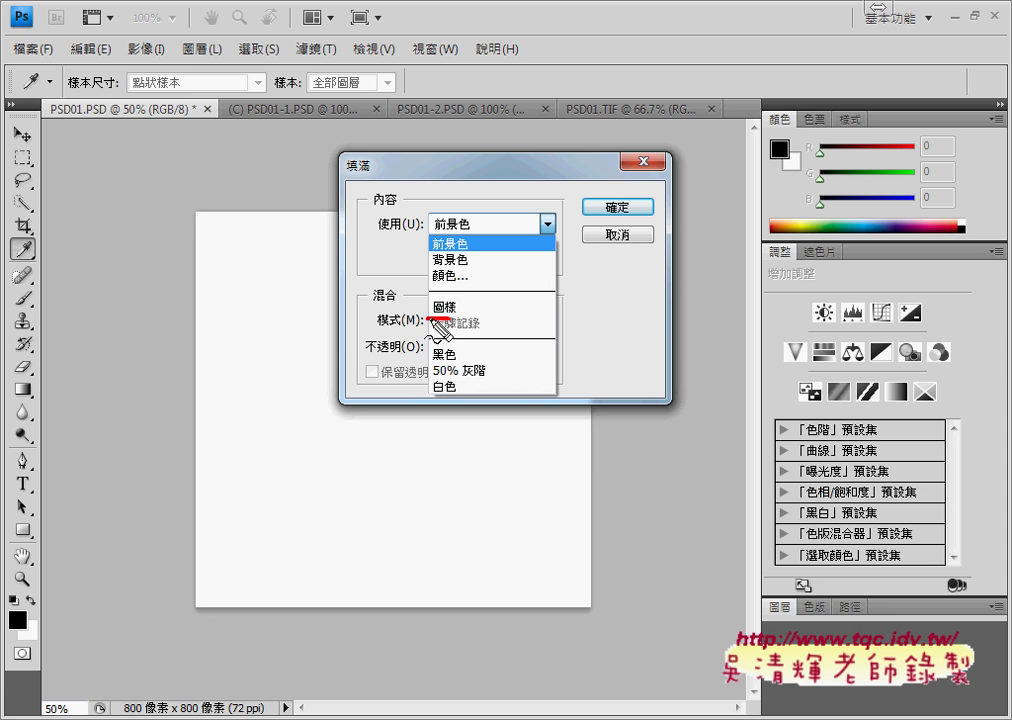
{"action": "left_click_drag", "start_coordinate": [464, 300], "coordinate": [455, 325]}
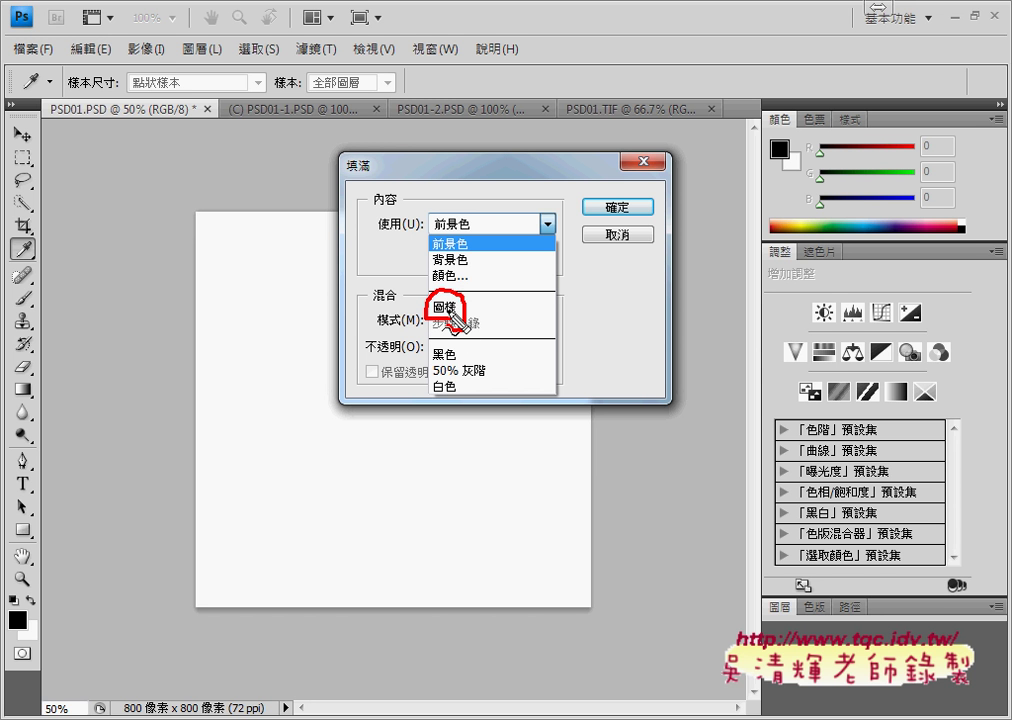
{"action": "key", "text": "Escape"}
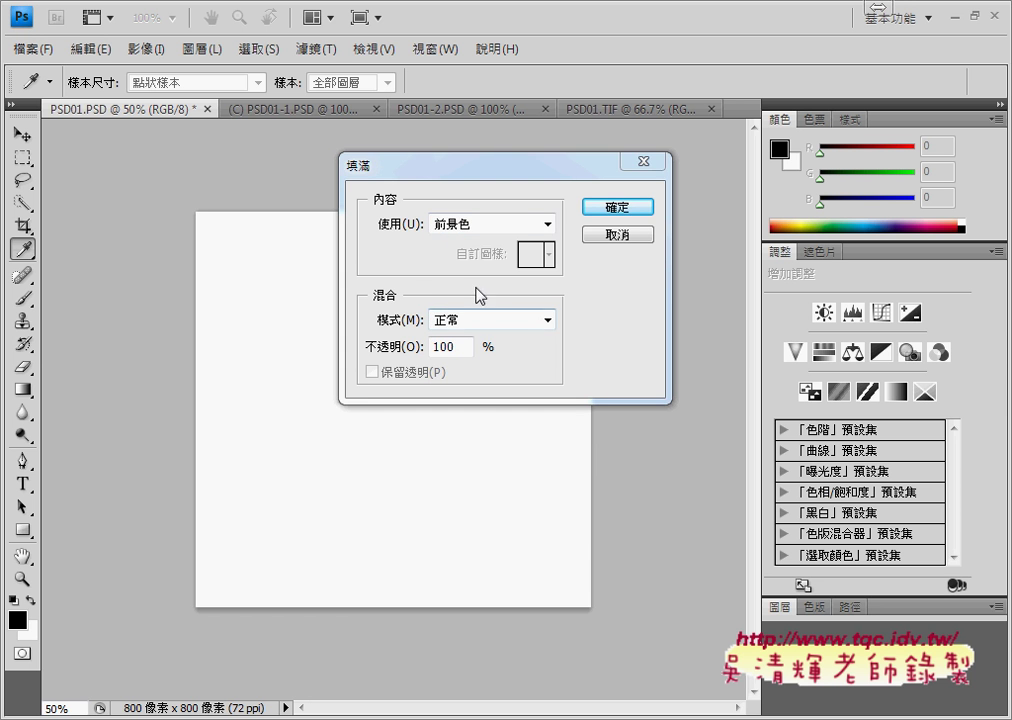
{"action": "left_click", "coordinate": [547, 224]}
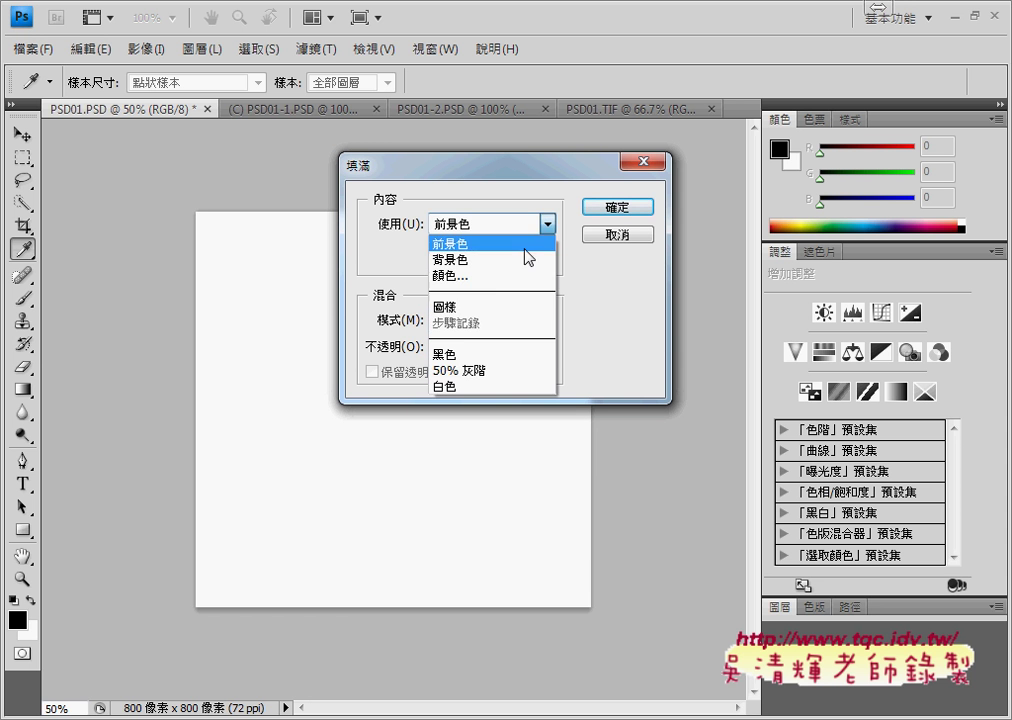
{"action": "left_click", "coordinate": [481, 320]}
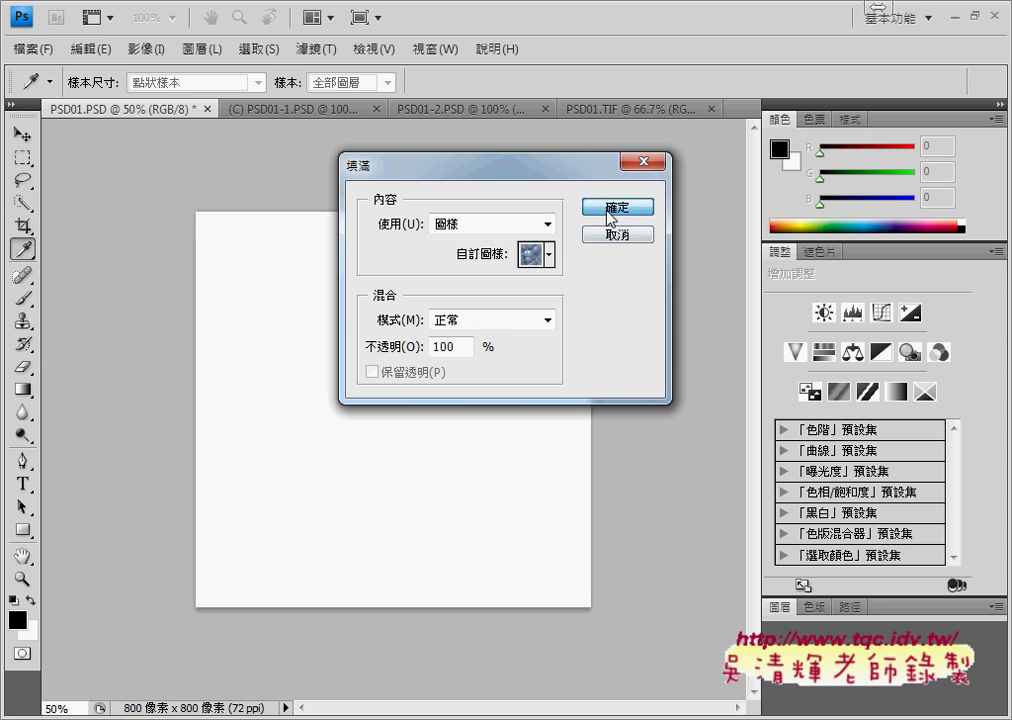
{"action": "left_click", "coordinate": [547, 254]}
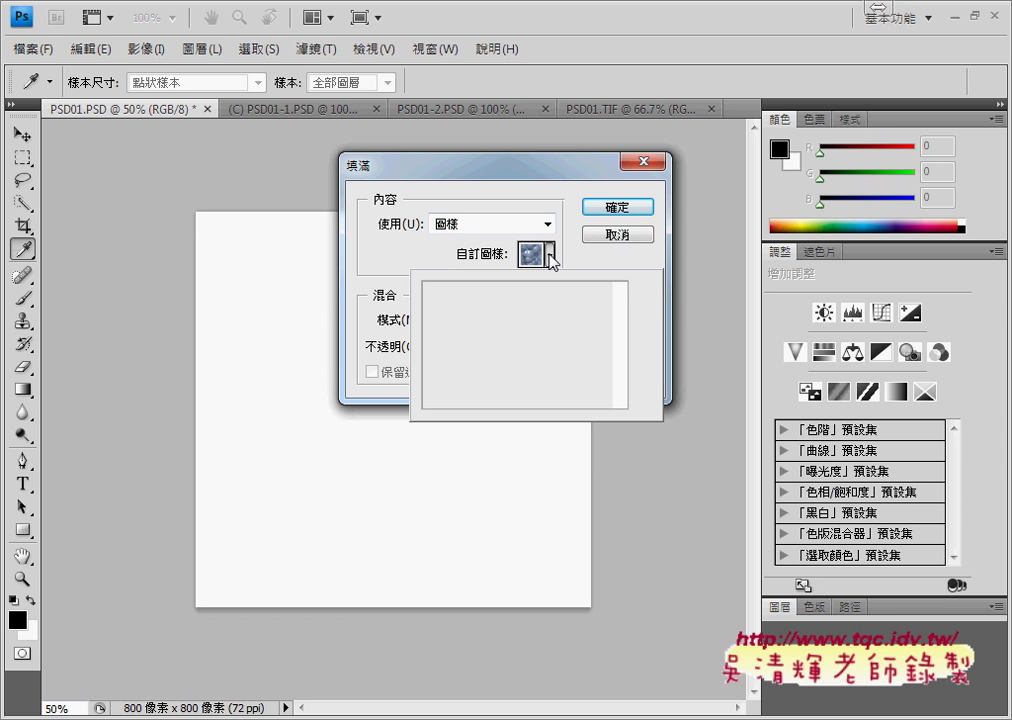
{"action": "left_click", "coordinate": [503, 299]}
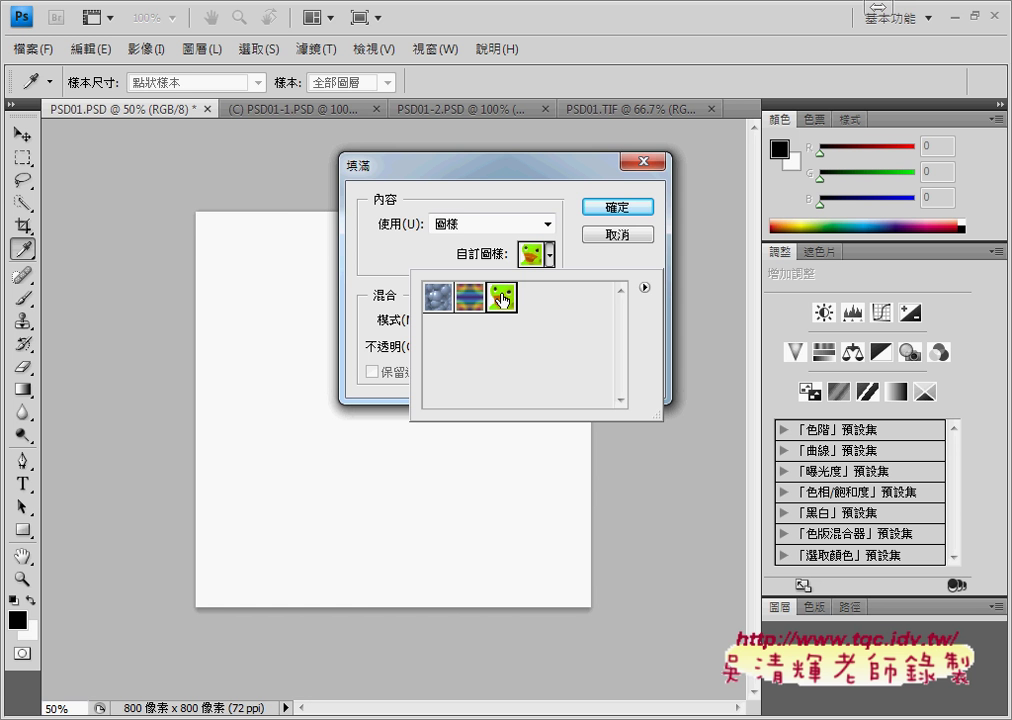
{"action": "left_click", "coordinate": [630, 212]}
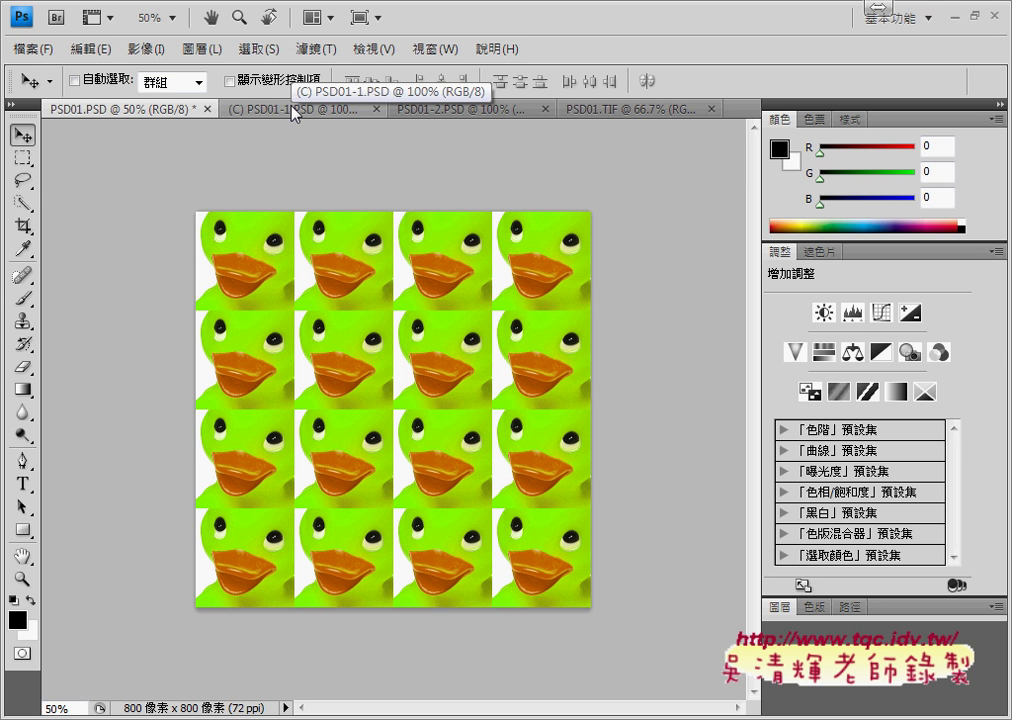
{"action": "key", "text": "ctrl+z"}
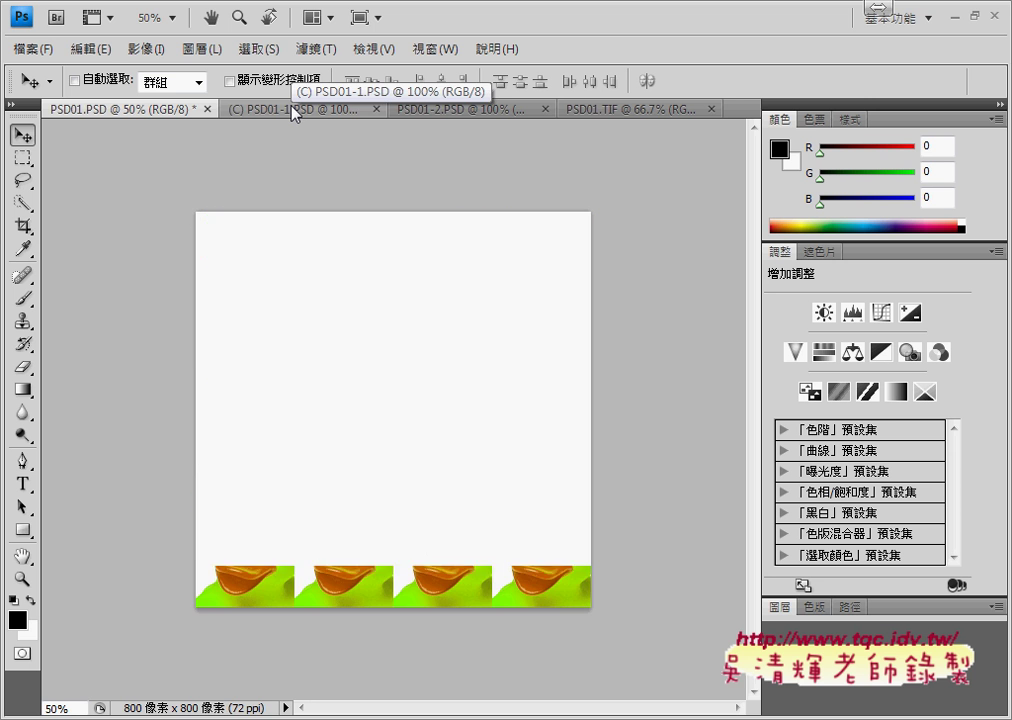
{"action": "left_click", "coordinate": [293, 112]}
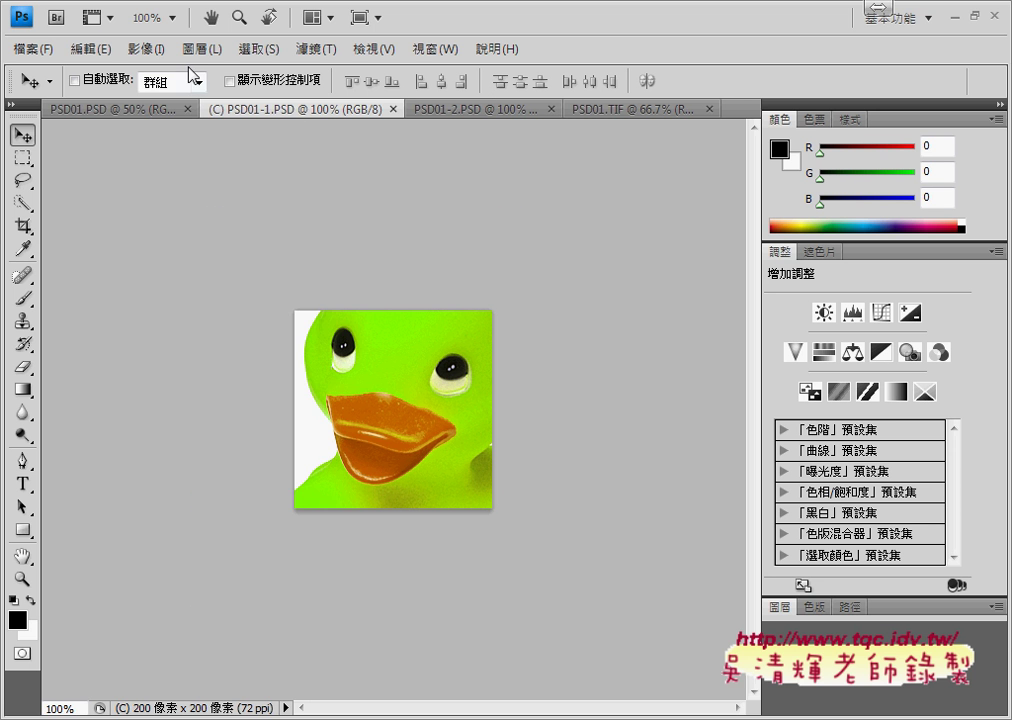
{"action": "left_click", "coordinate": [90, 48]}
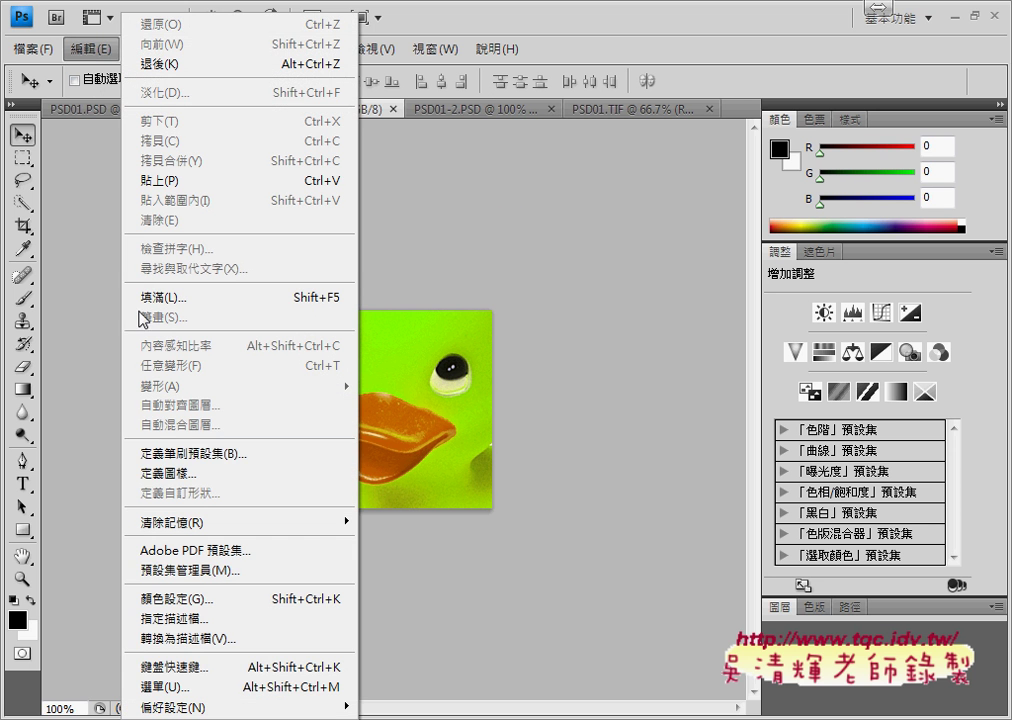
{"action": "left_click", "coordinate": [172, 474]}
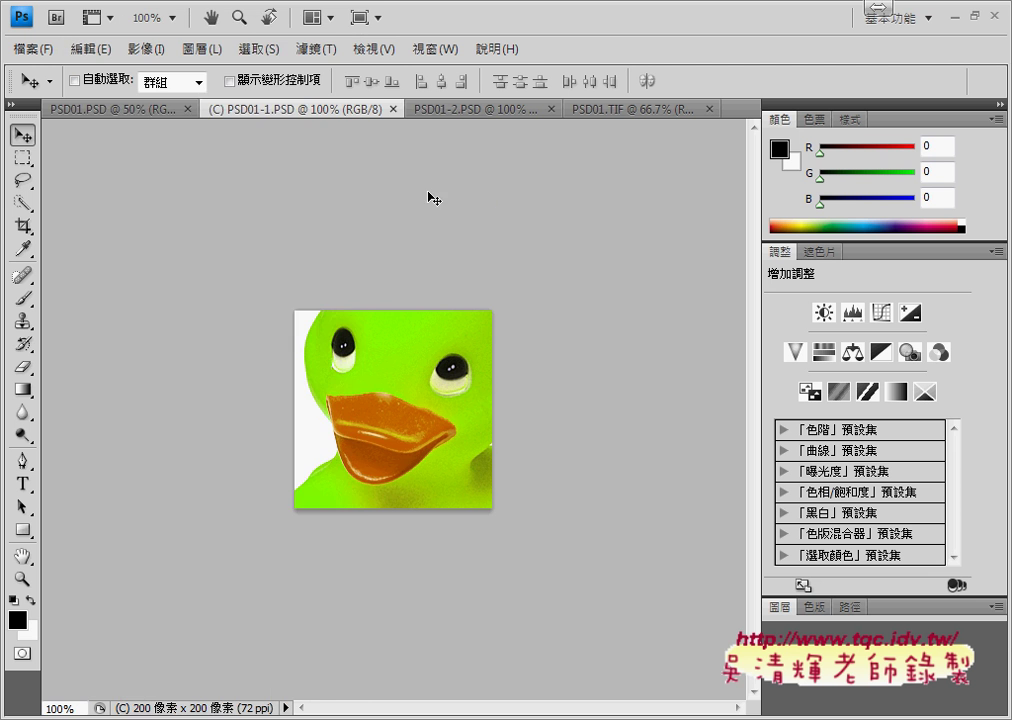
{"action": "left_click", "coordinate": [129, 113]}
{"action": "left_click", "coordinate": [90, 48]}
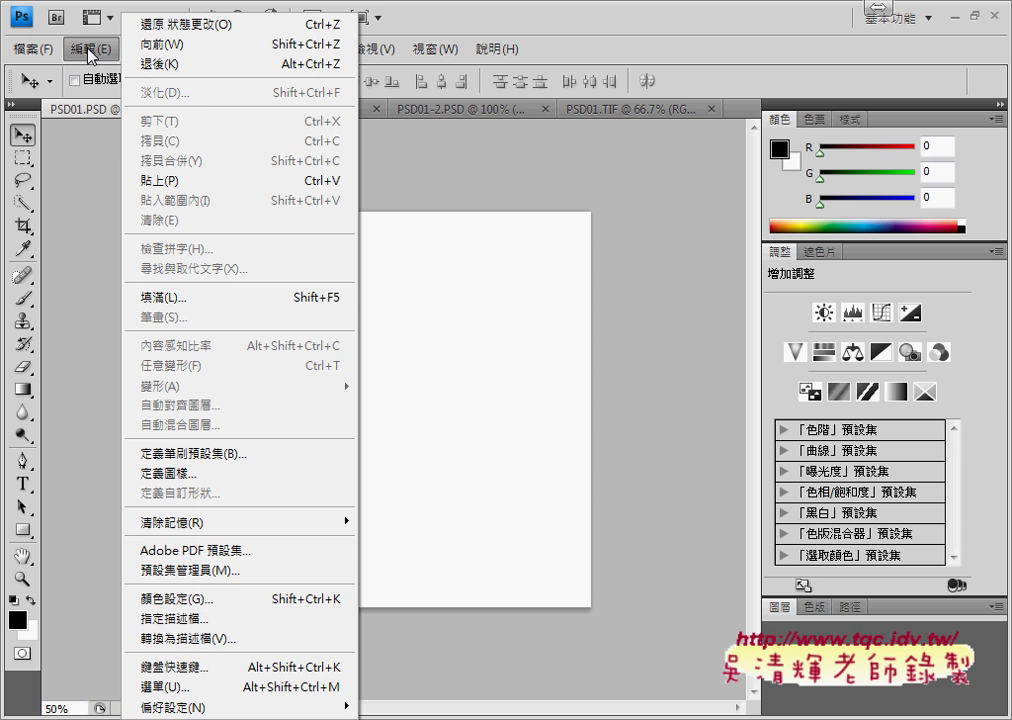
{"action": "left_click", "coordinate": [179, 300]}
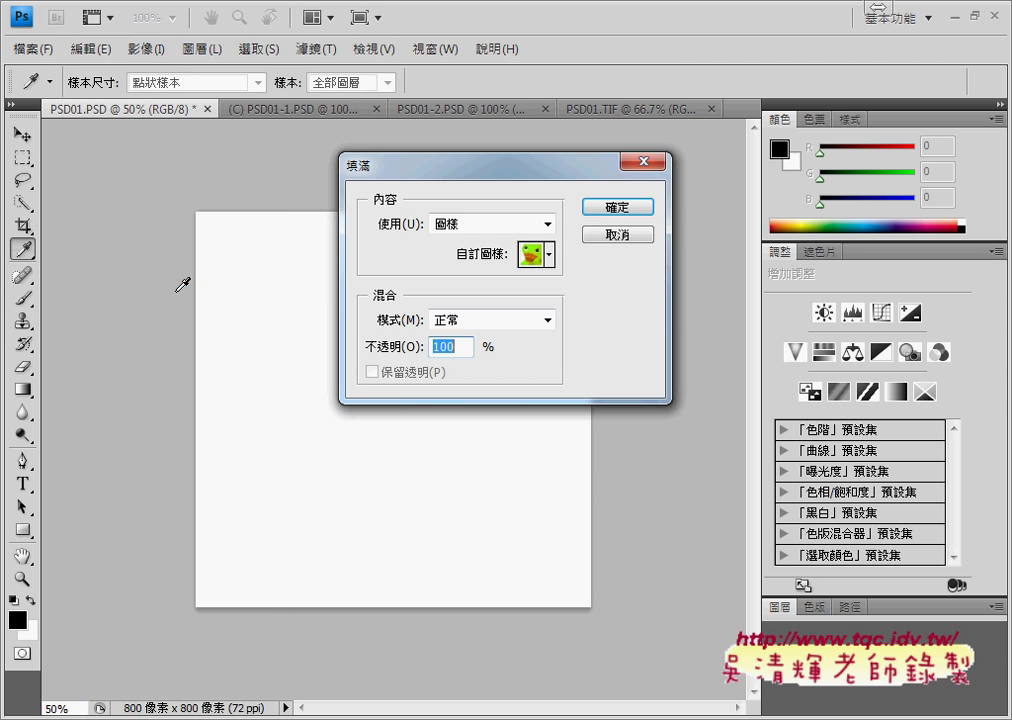
{"action": "left_click", "coordinate": [547, 224]}
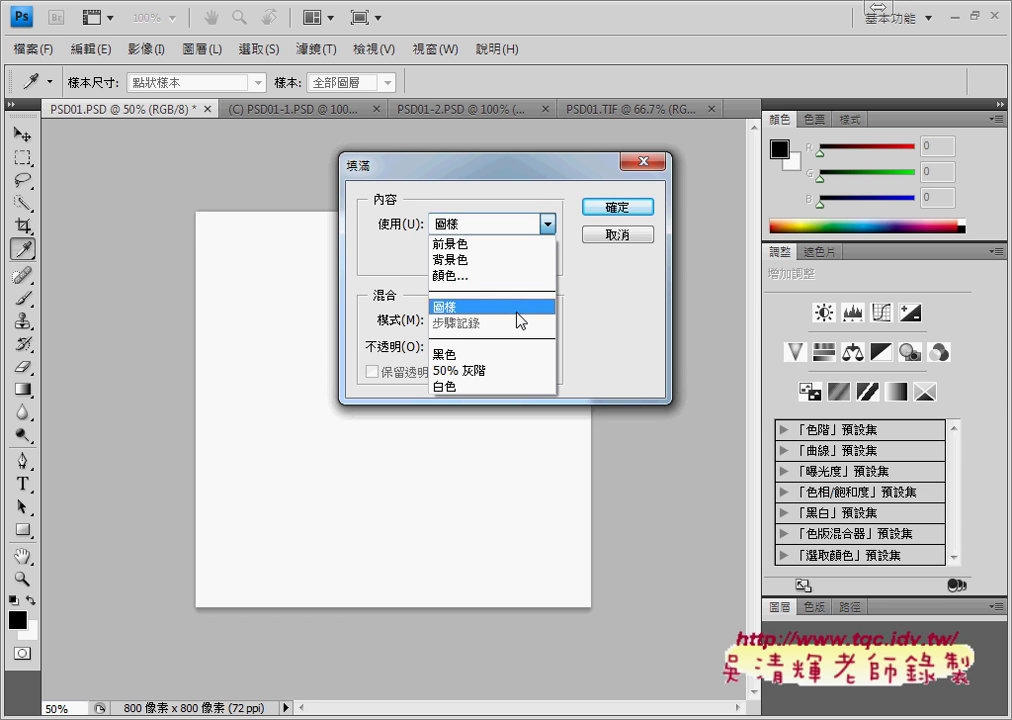
{"action": "left_click", "coordinate": [518, 308]}
{"action": "left_click", "coordinate": [551, 258]}
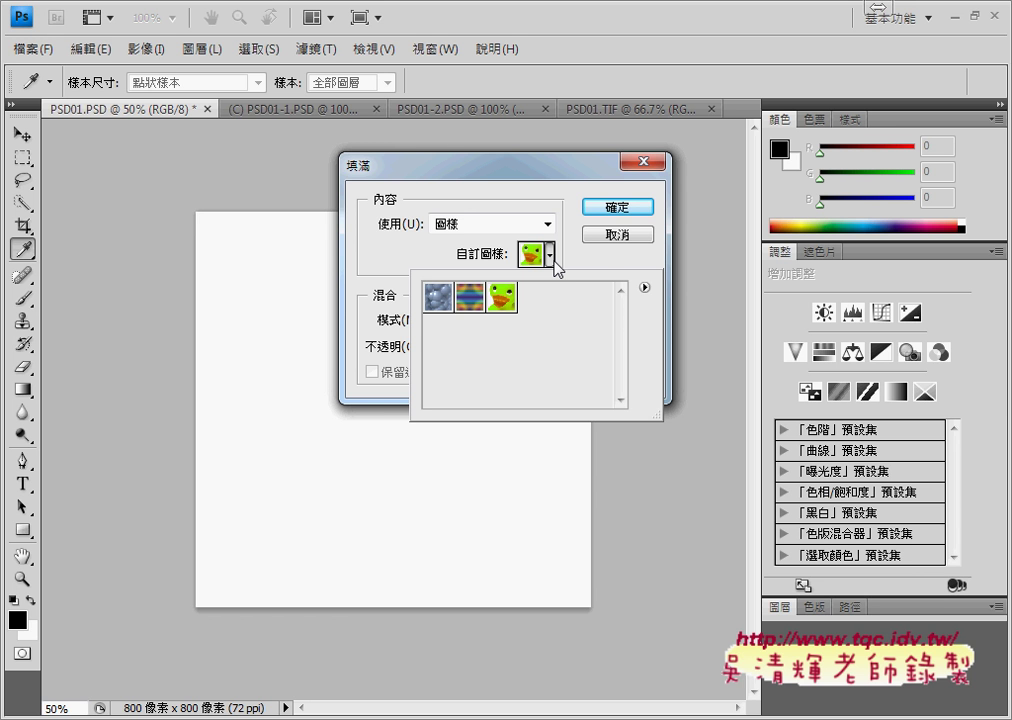
{"action": "key", "text": "Escape"}
{"action": "key", "text": "Escape"}
{"action": "key", "text": "v"}
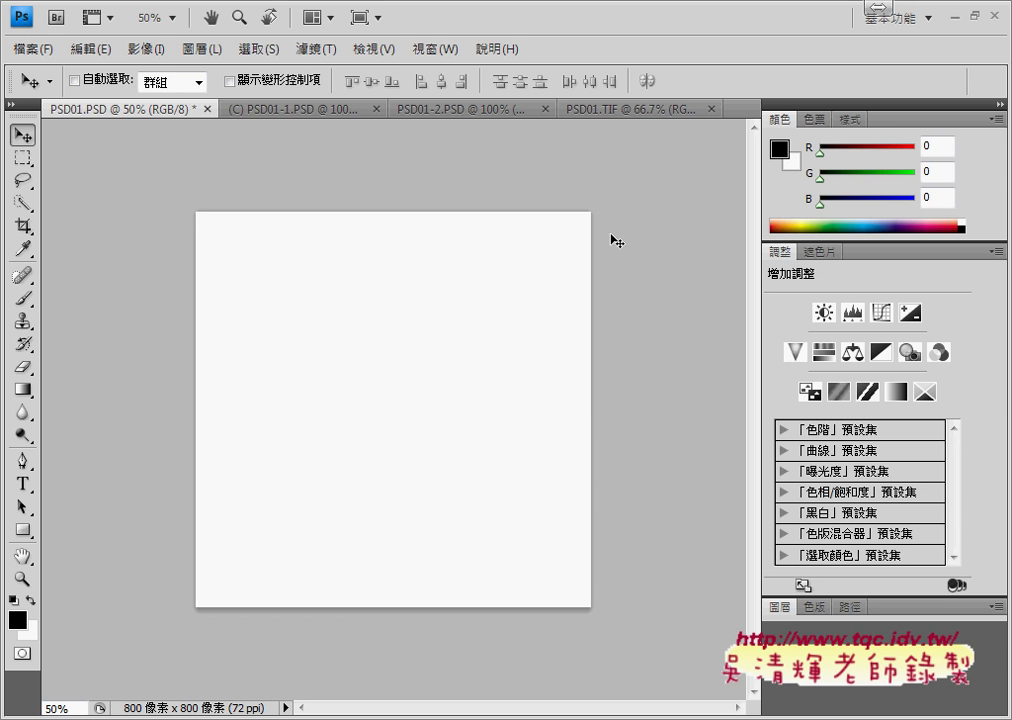